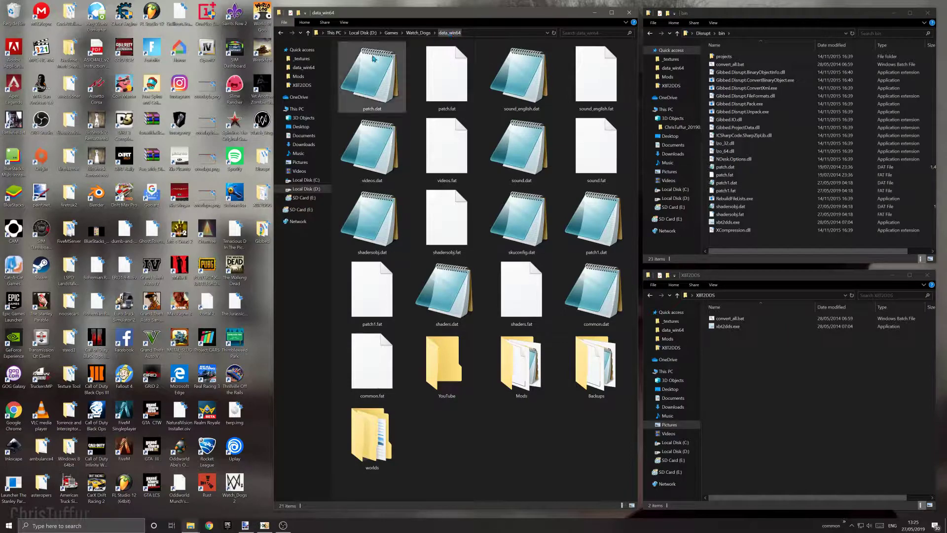
Compare the sizes of patch.dat (18.5 MB) and patch.fat (852 bytes)
left_click(381, 88)
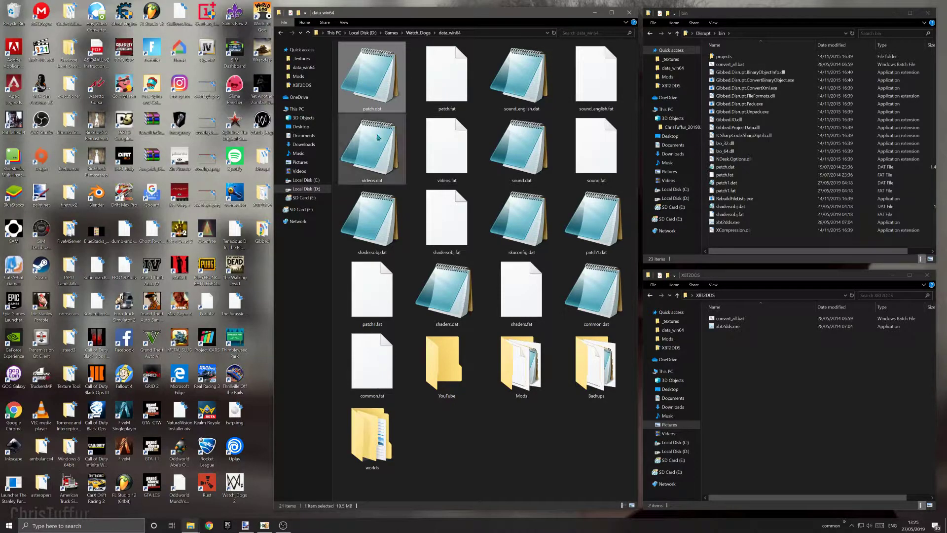
left_click(446, 76)
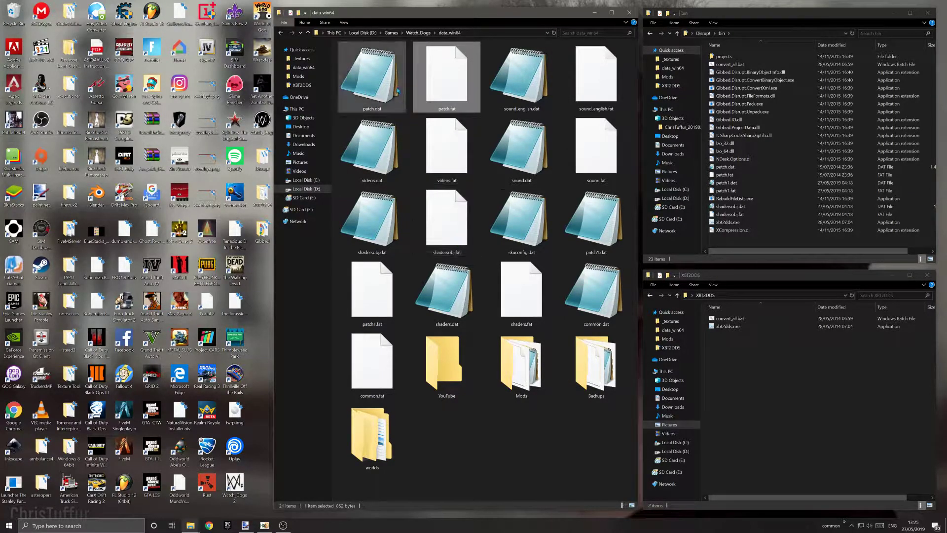
left_click(375, 81)
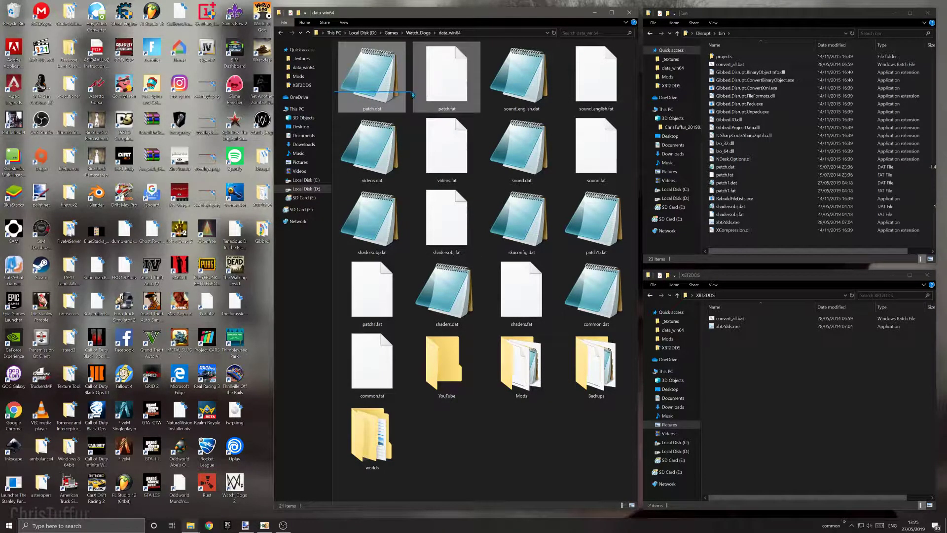
left_click(441, 89)
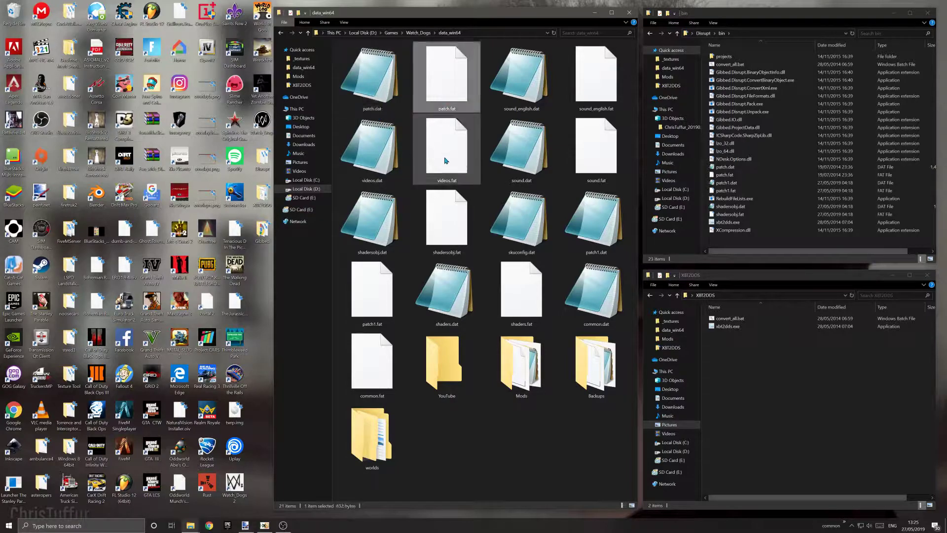
left_click(390, 87)
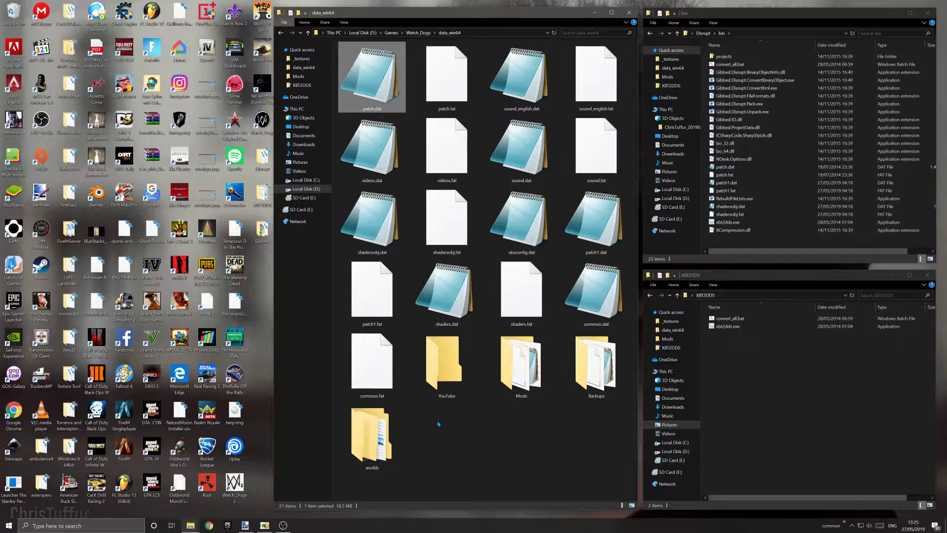
Select patch.dat and patch.fat together
left_click(445, 384)
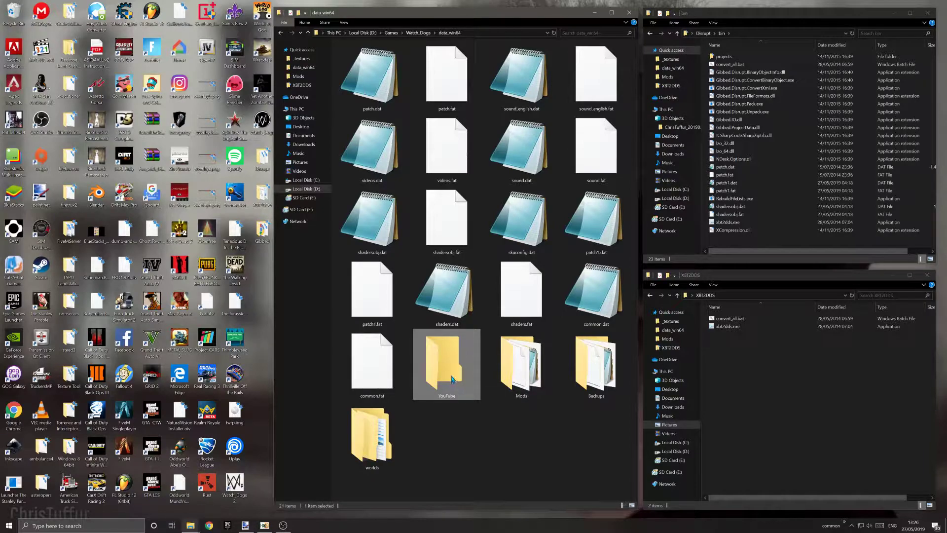
left_click(390, 64)
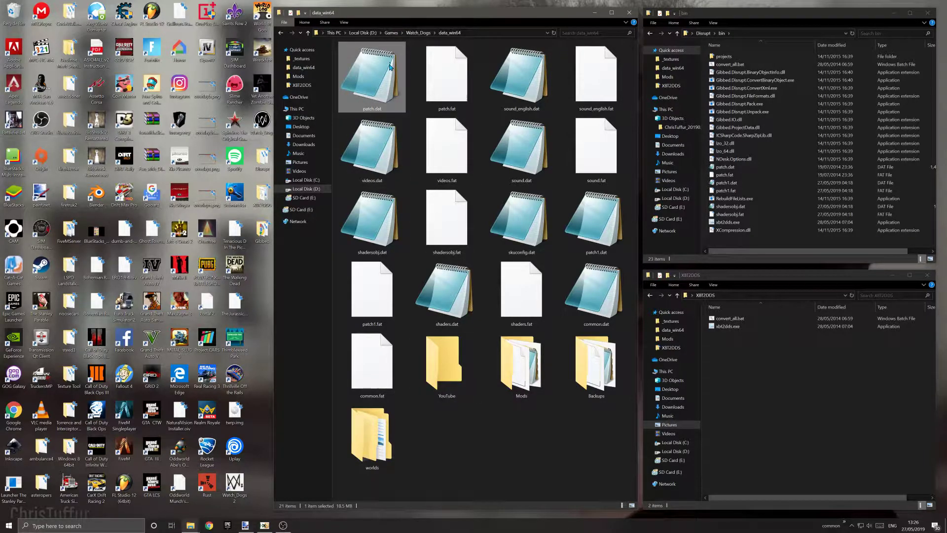
left_click(436, 94)
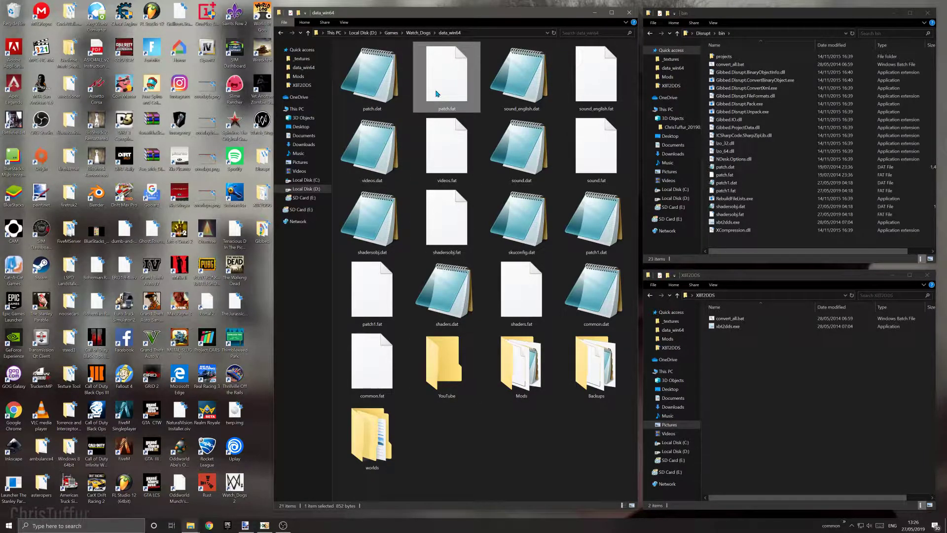
left_click(387, 94, "ctrl")
Move both patch files into data_win64\YouTube, open it, and carry patch.dat toward the Gibbed tools
right_click(387, 94)
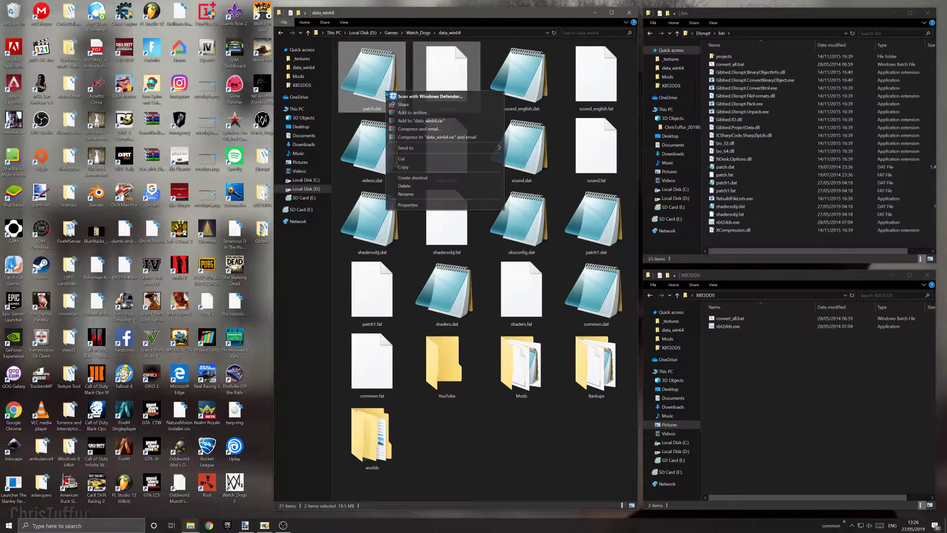
left_click_drag(387, 94, 446, 368)
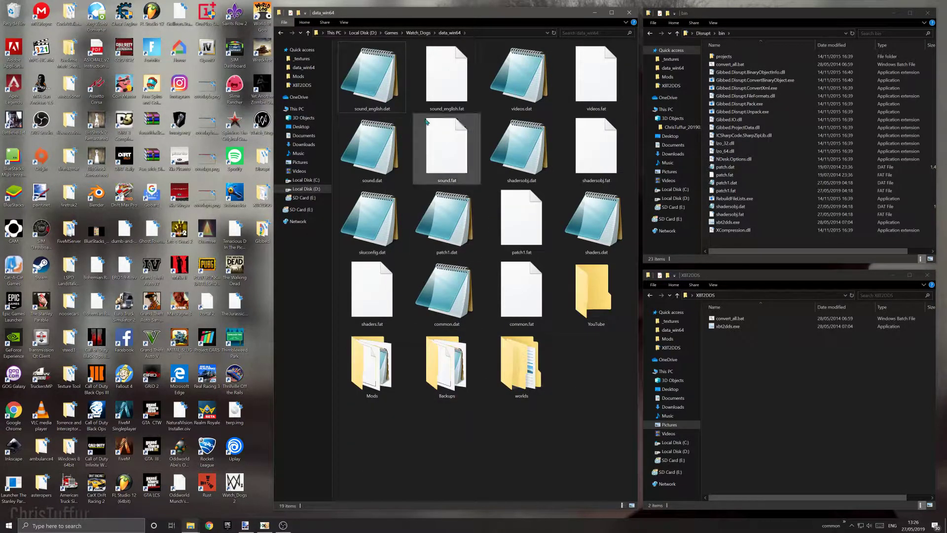
double_click(593, 292)
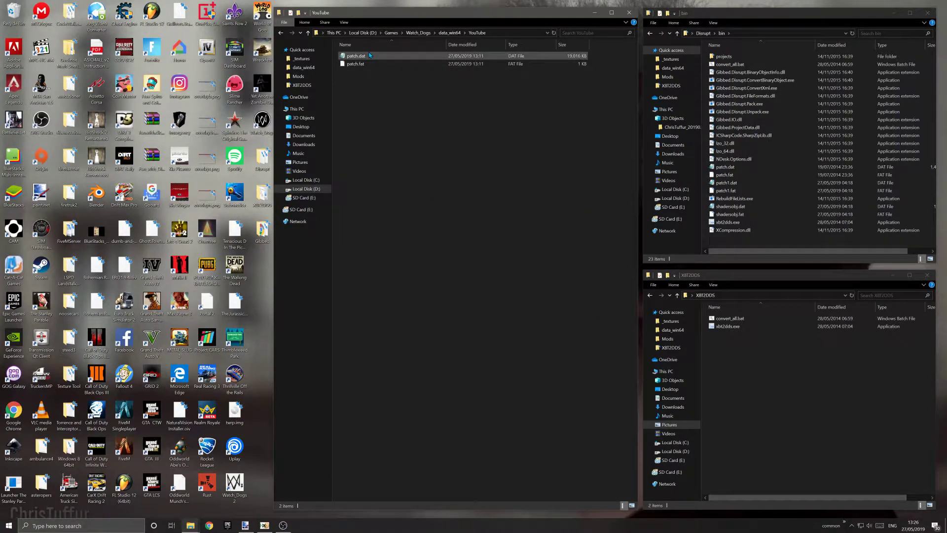
left_click_drag(362, 57, 781, 111)
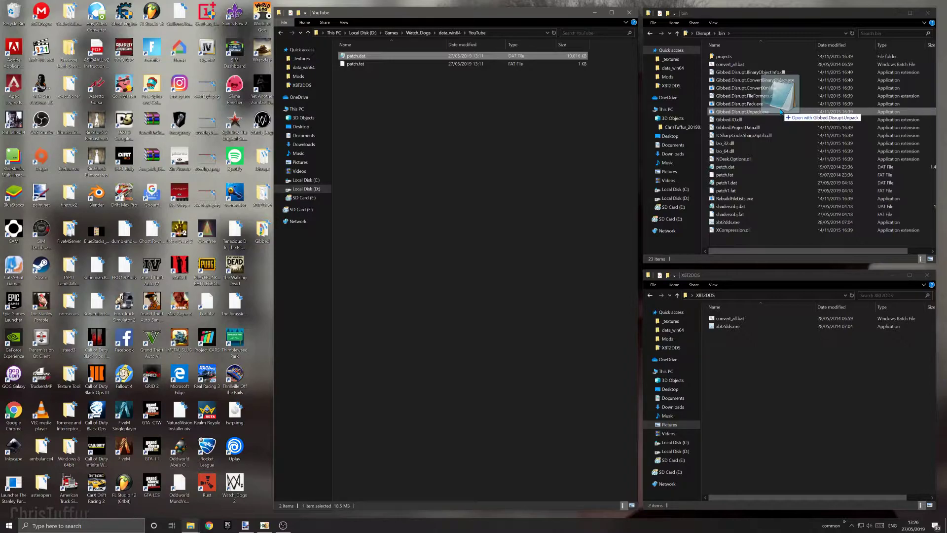
left_click_drag(781, 111, 771, 104)
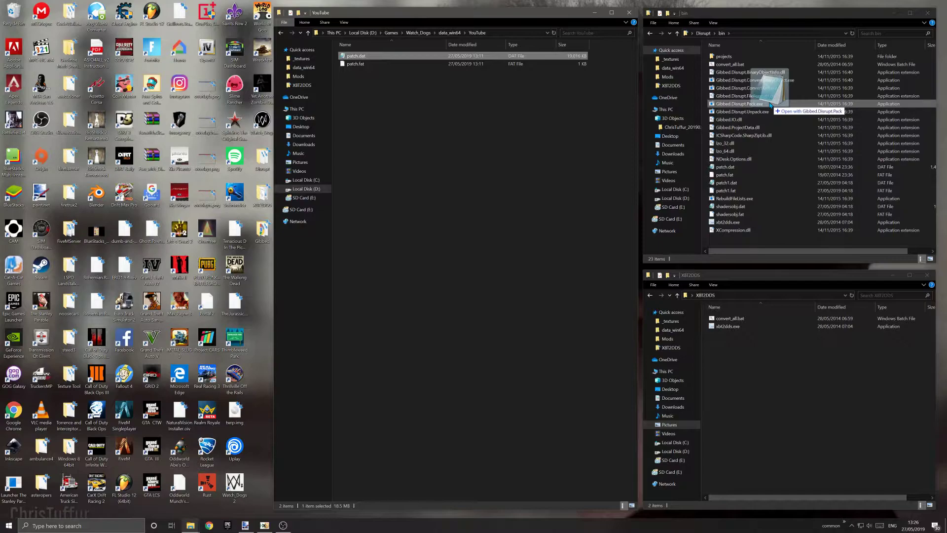
Unpack patch.dat with Gibbed.Disrupt.Unpack.exe and open the resulting patch_unpack folder
left_click_drag(770, 105, 758, 114)
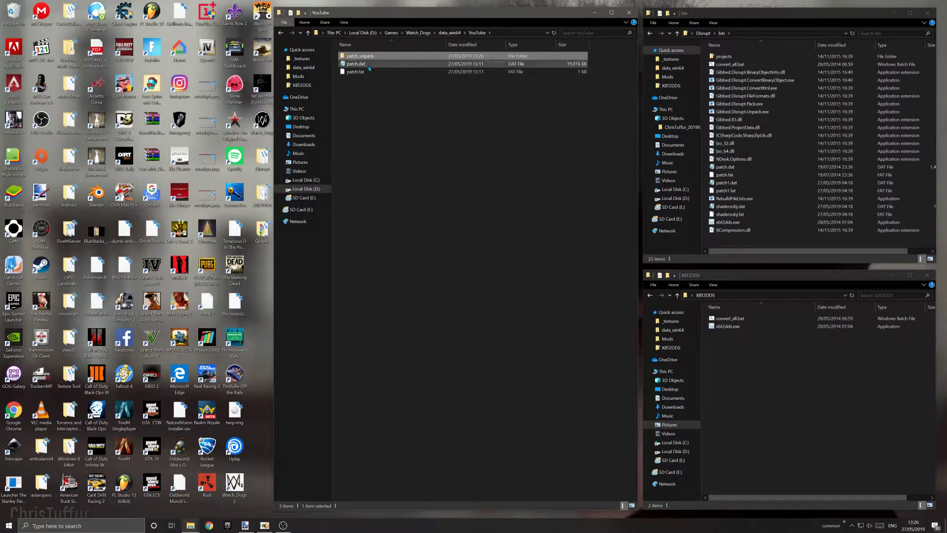
double_click(369, 57)
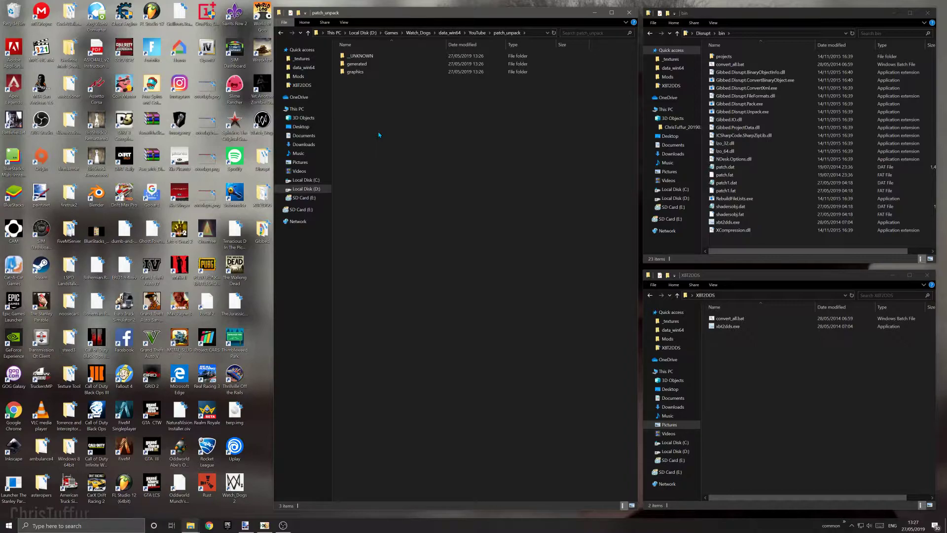
Open graphics\vehicles_nexus\land\_textures in the unpacked patch
left_click(351, 72)
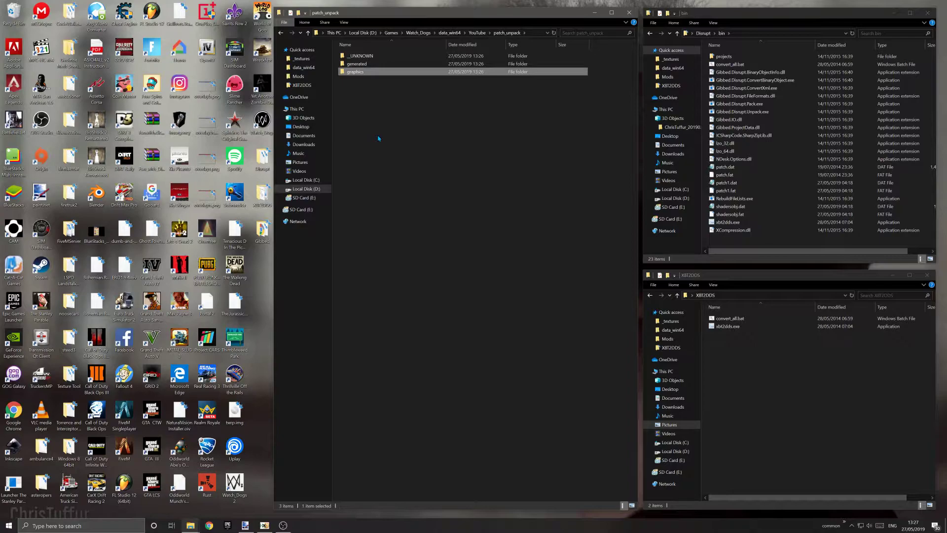
double_click(364, 73)
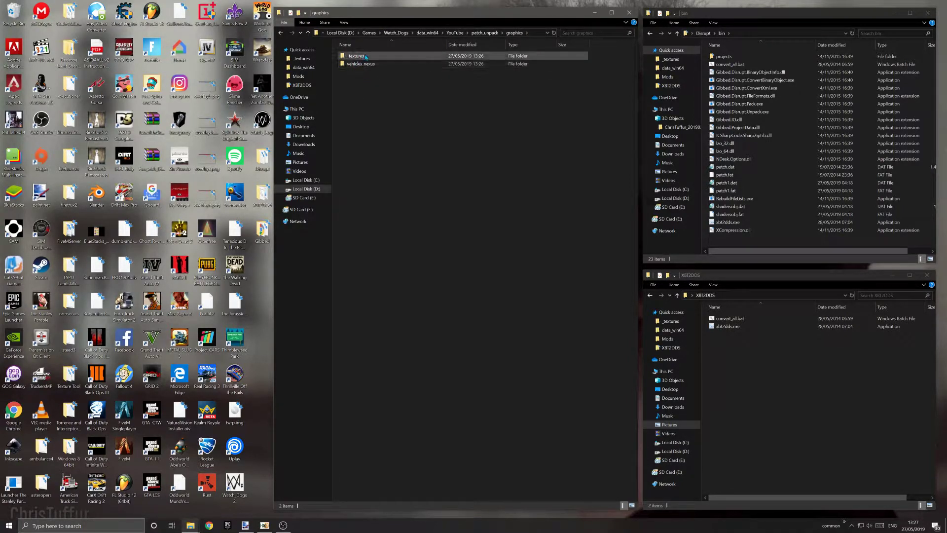
left_click(366, 64)
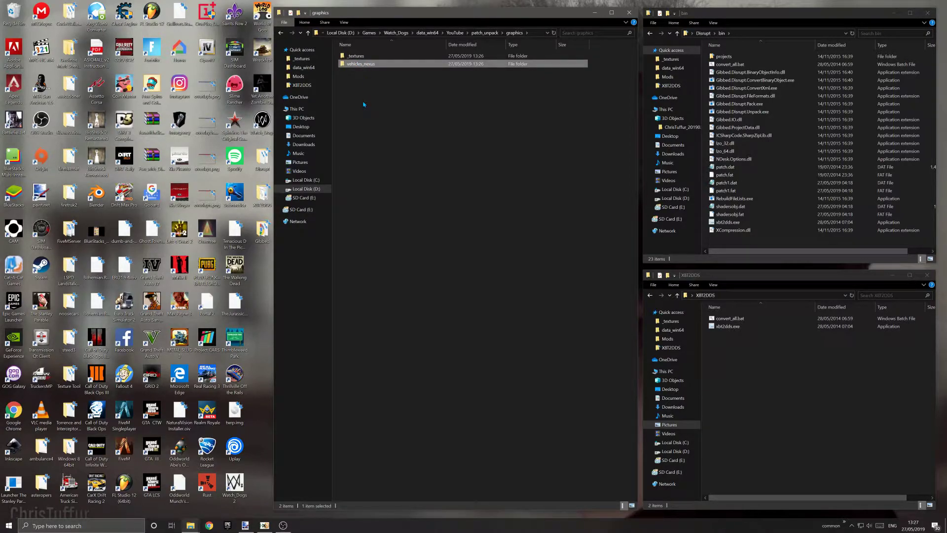
double_click(355, 66)
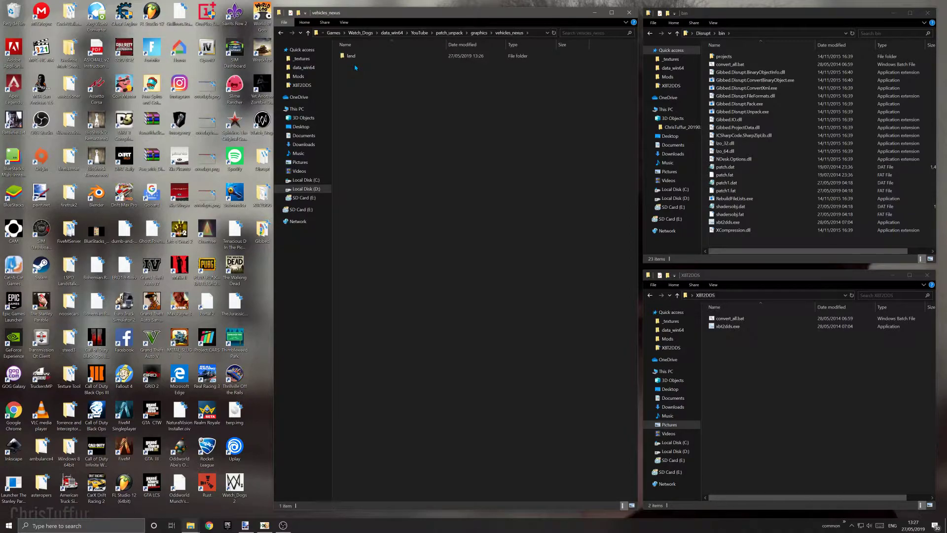
double_click(354, 57)
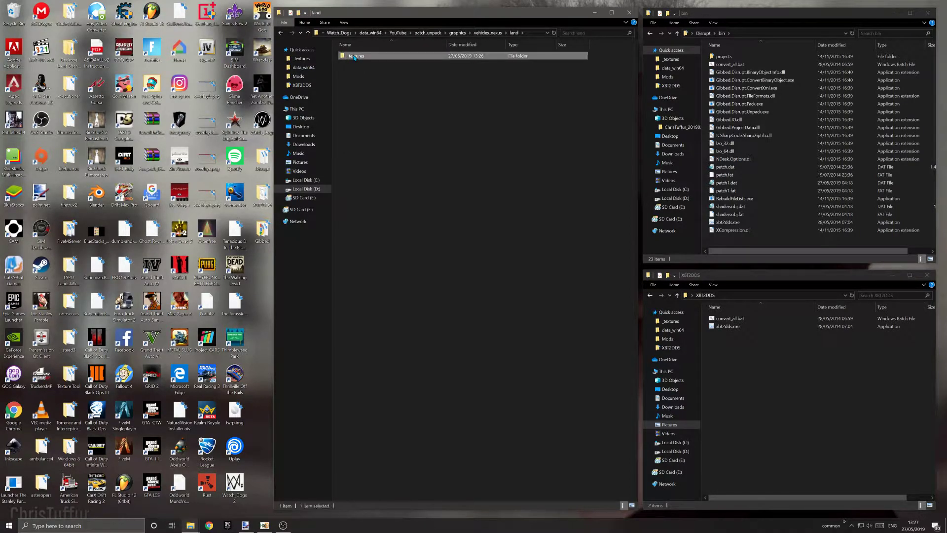
double_click(355, 56)
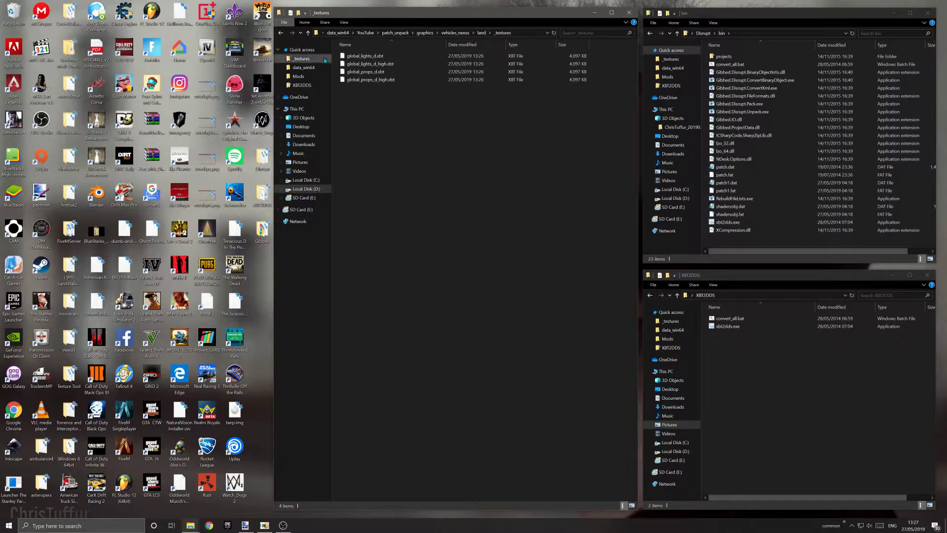
Delete global_lights_d.xbt and global_lights_d_high.xbt from the unpacked textures
left_click(355, 55)
left_click(356, 64, "shift")
right_click(365, 62)
left_click(384, 157)
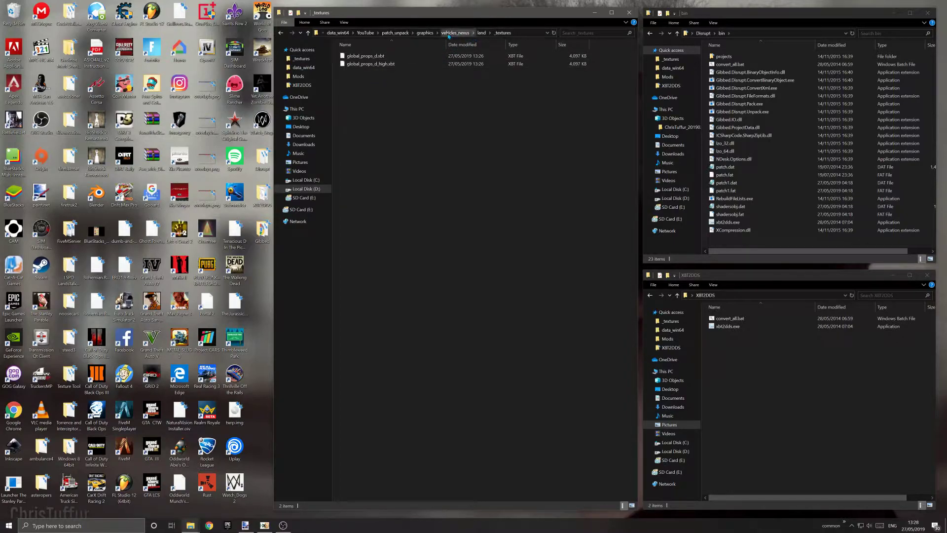
left_click(339, 32)
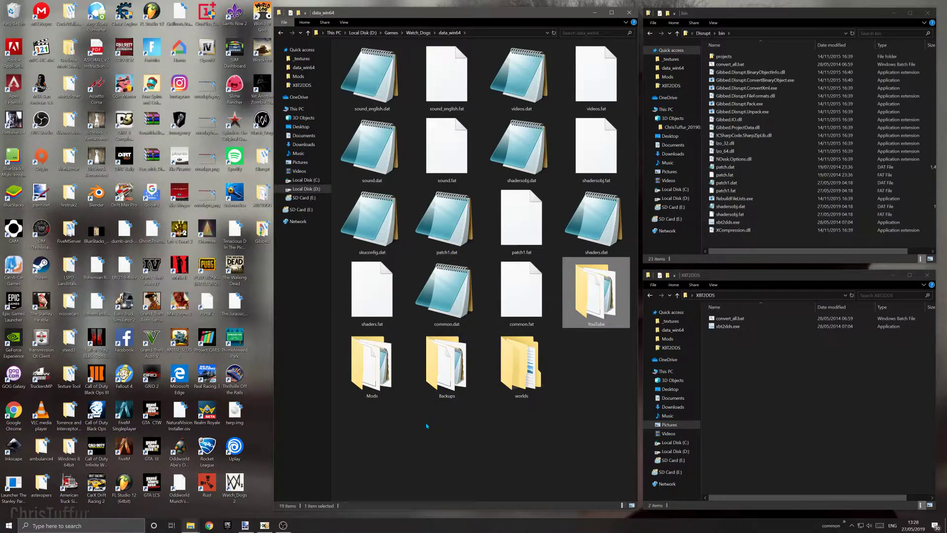
Browse to Mods\windy_city_unpack\graphics\_textures
left_click(377, 373)
left_click(566, 446)
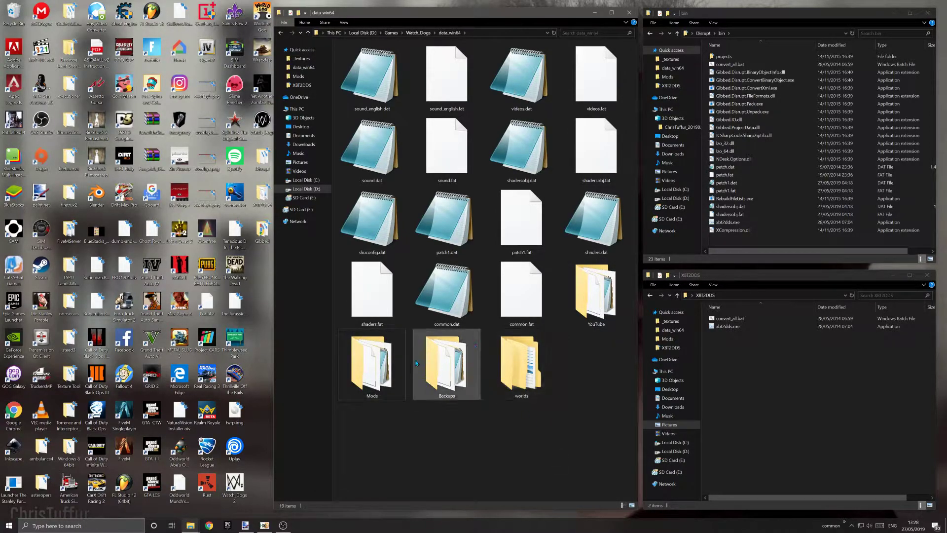
double_click(372, 365)
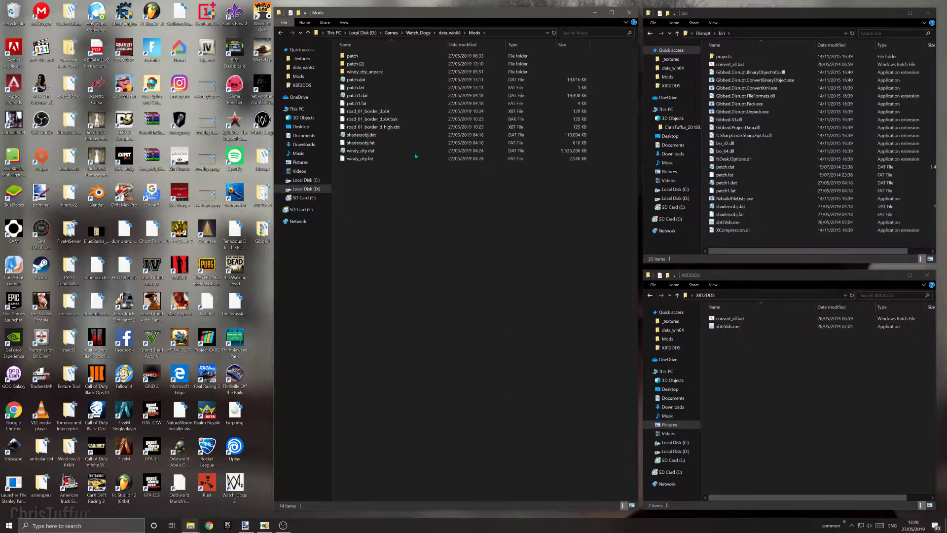
double_click(366, 72)
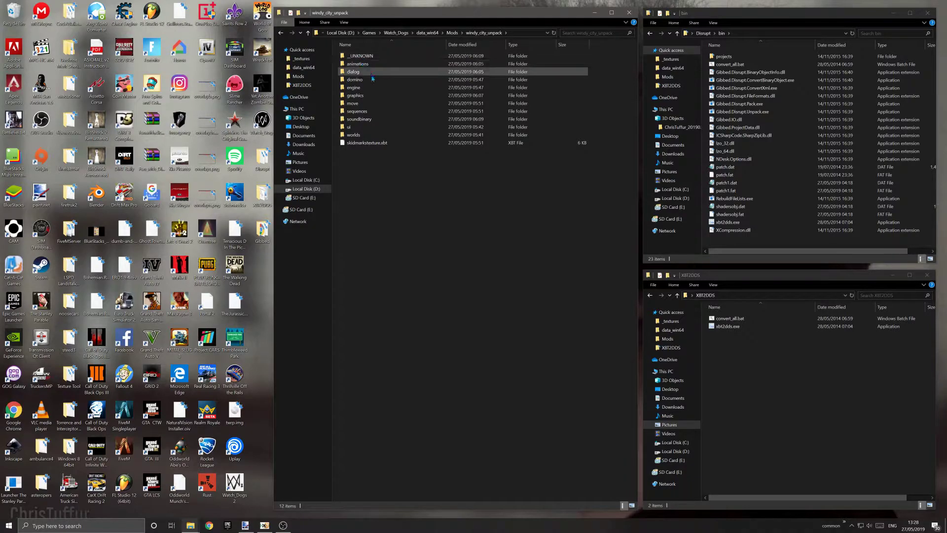
double_click(366, 95)
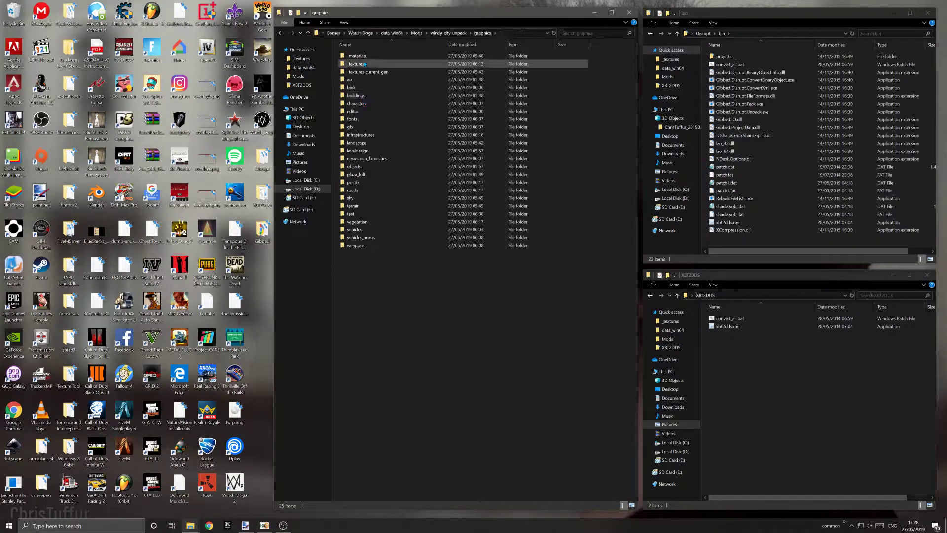
double_click(364, 65)
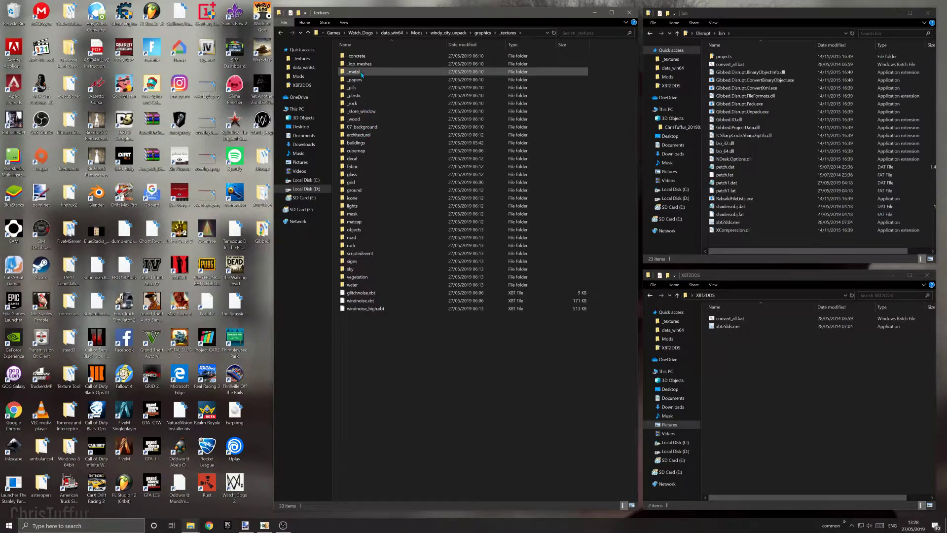
Go to windy_city_unpack's vehicles_nexus\land\_textures folder holding the global_lights files
key("BackSpace")
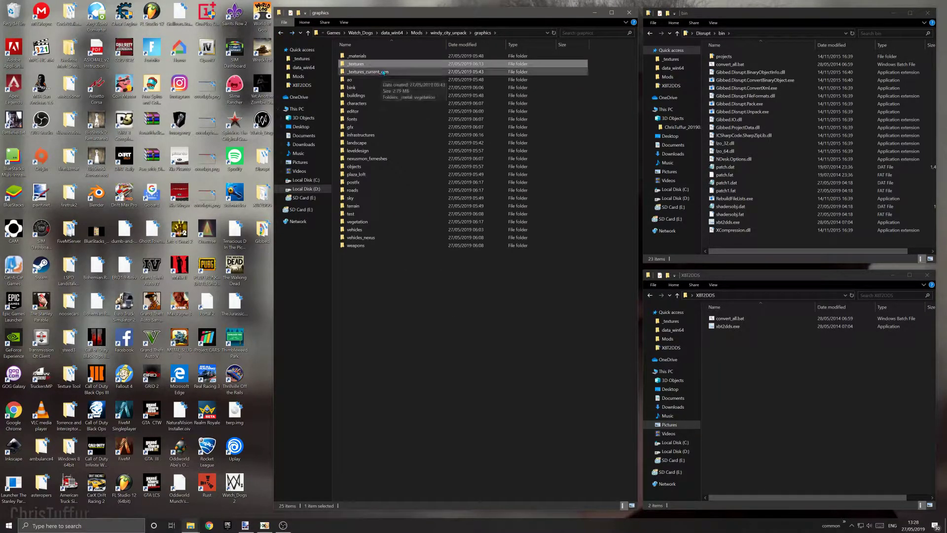
double_click(374, 238)
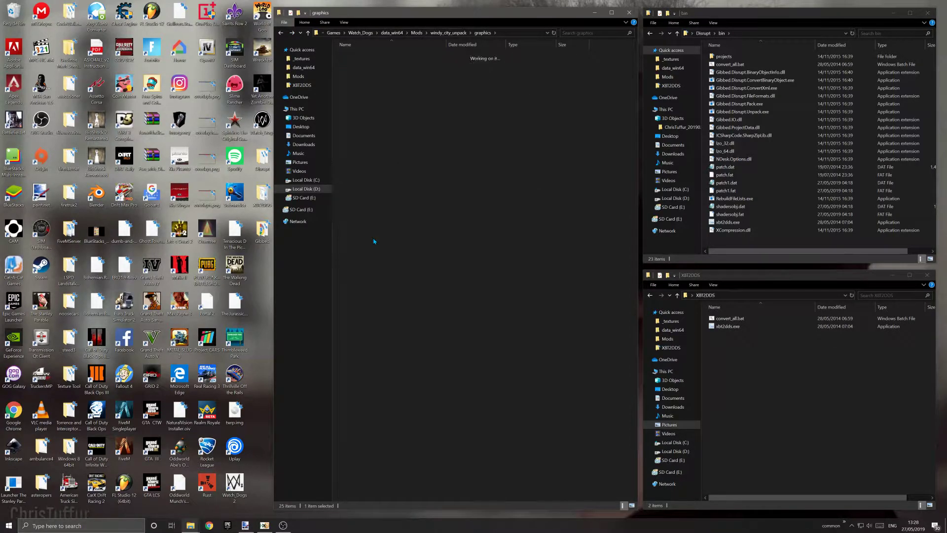
double_click(351, 64)
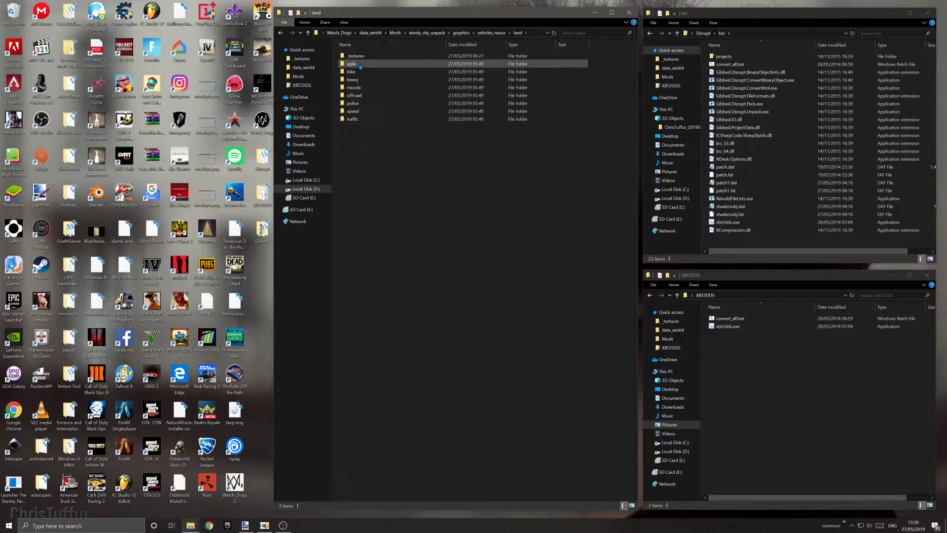
double_click(354, 56)
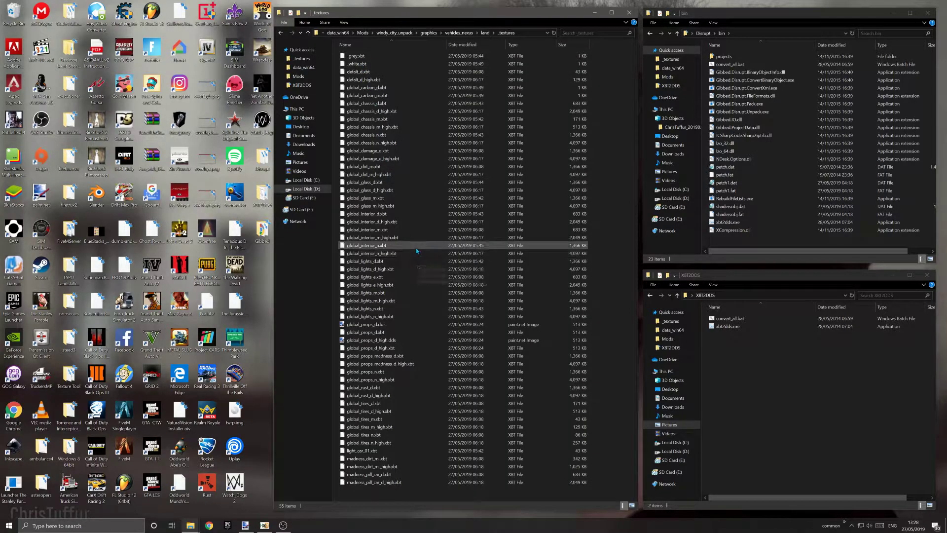
left_click(386, 261)
Look through the global_lights textures (d, e, m and n variants) in the mod folder
left_click(375, 269, "shift")
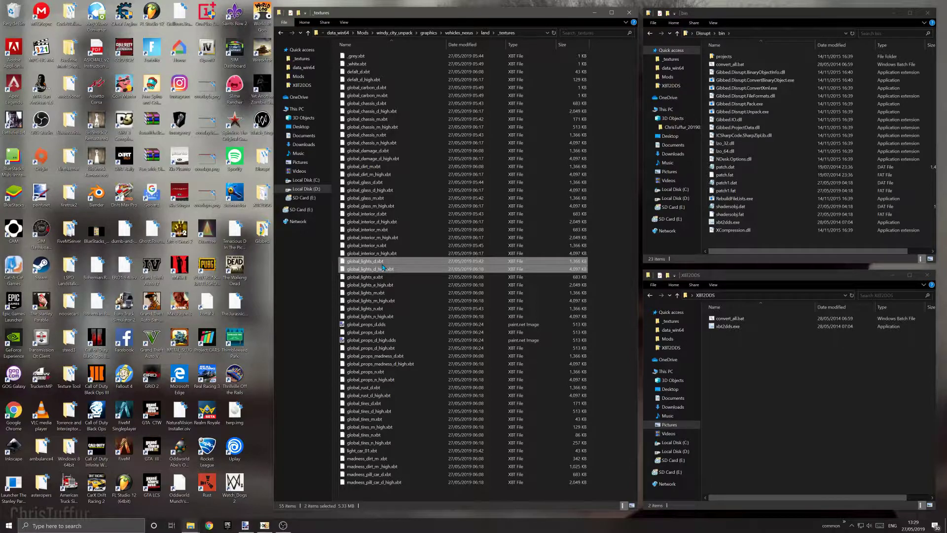
left_click(376, 277)
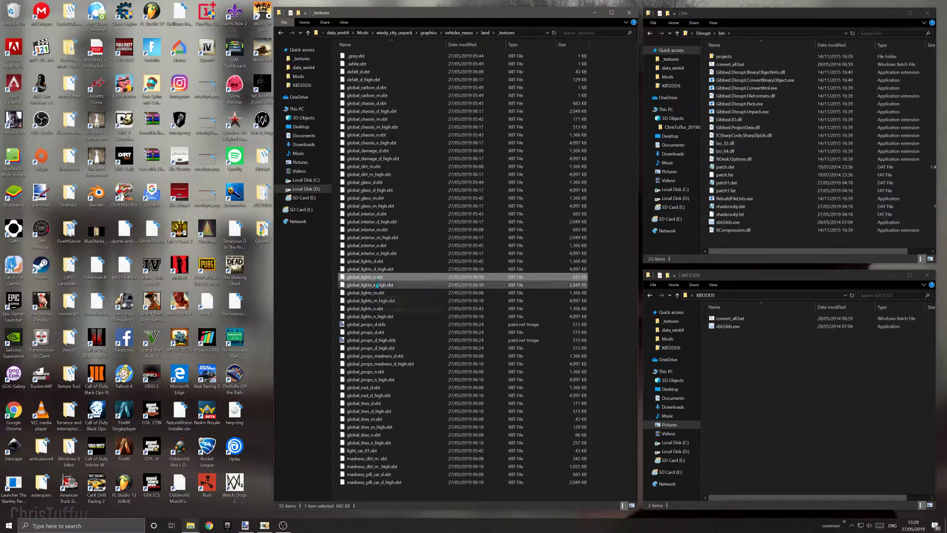
left_click(377, 285)
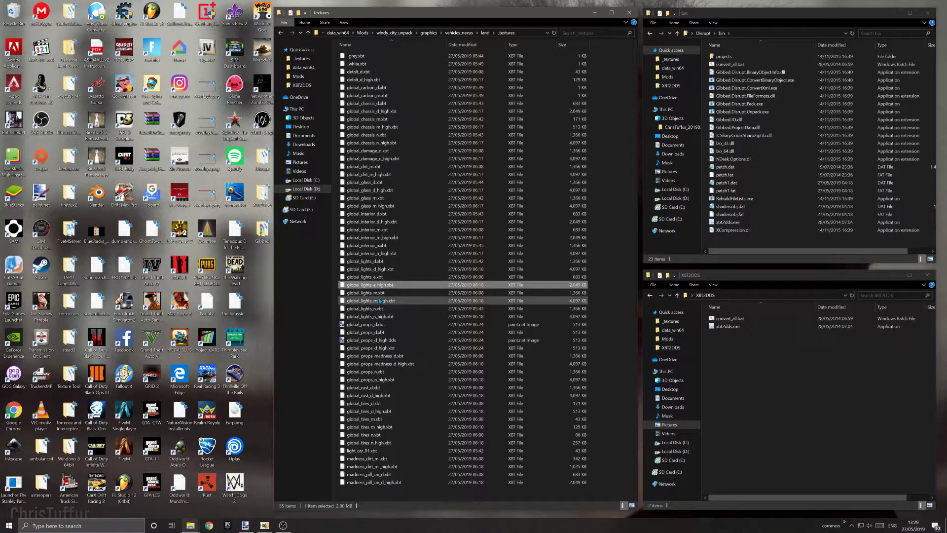
left_click(378, 293)
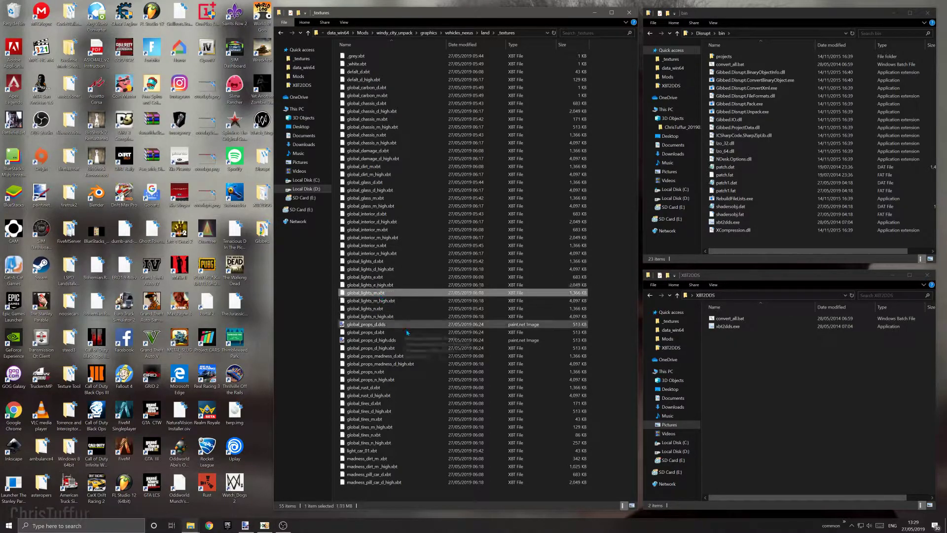
left_click(383, 300)
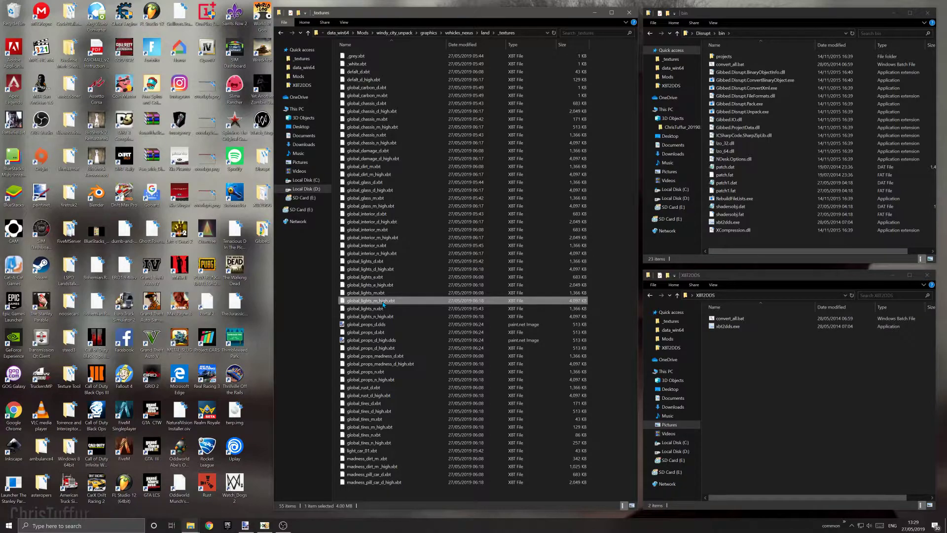
left_click(385, 317)
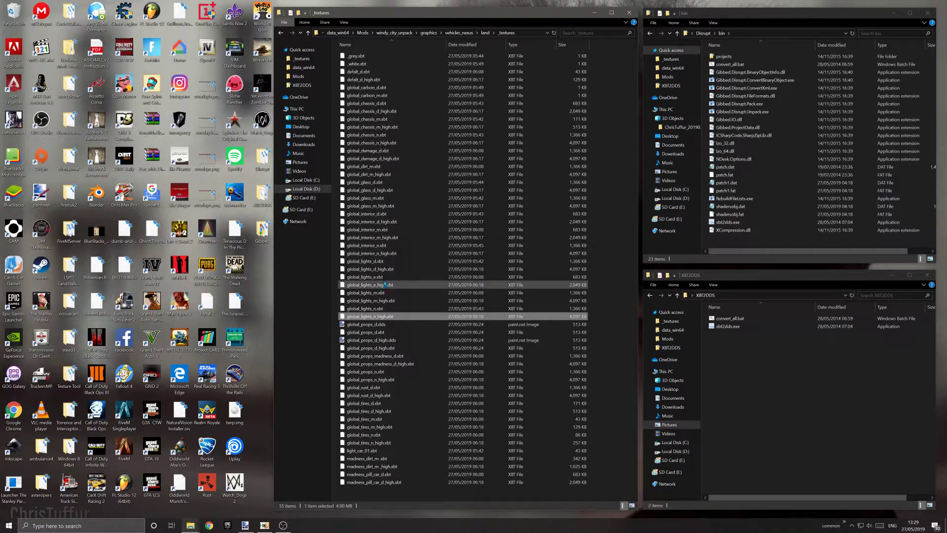
Copy global_lights_d.xbt and global_lights_d_high.xbt into data_win64\YouTube
left_click(378, 262)
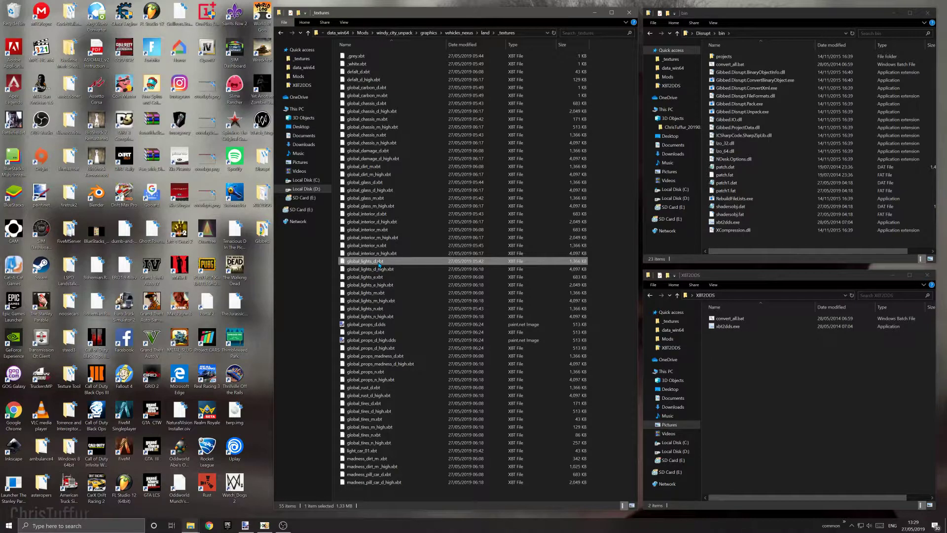
left_click(383, 269, "ctrl")
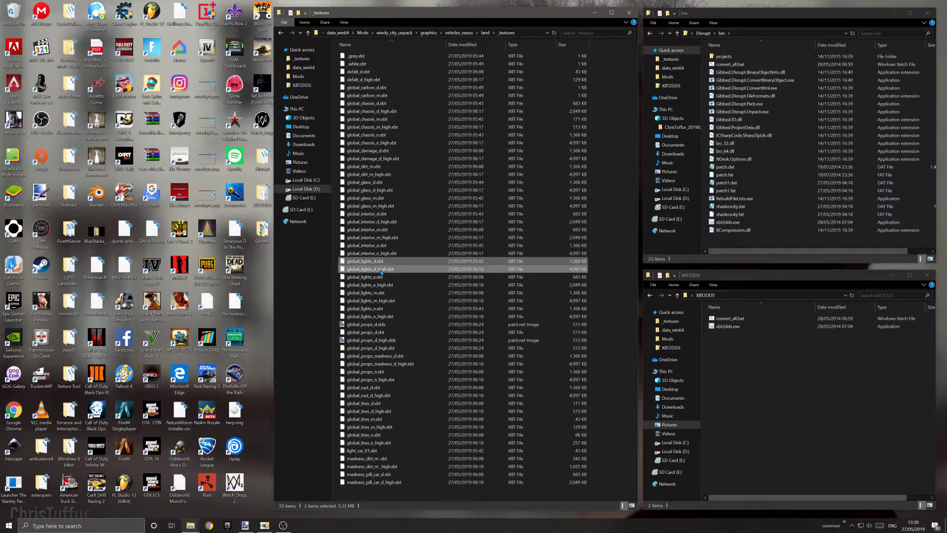
right_click(382, 270)
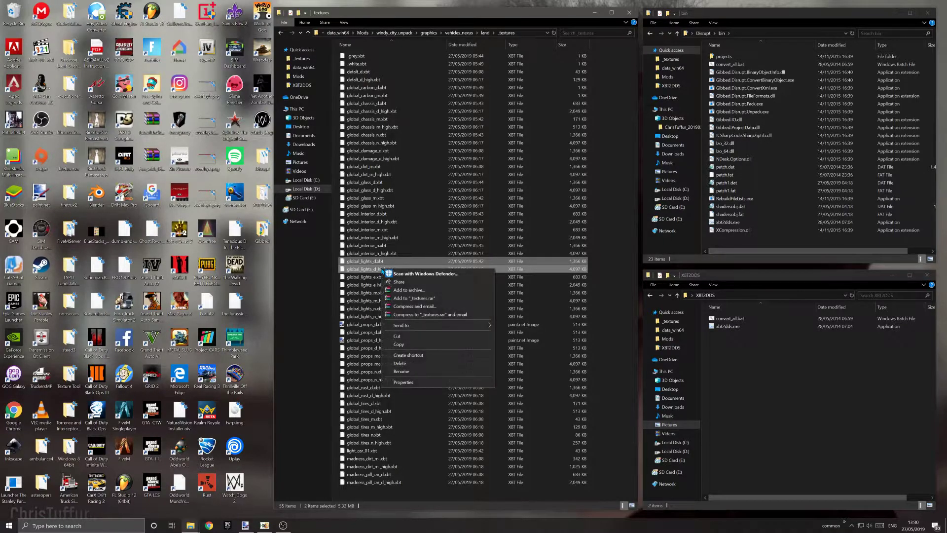
left_click(417, 344)
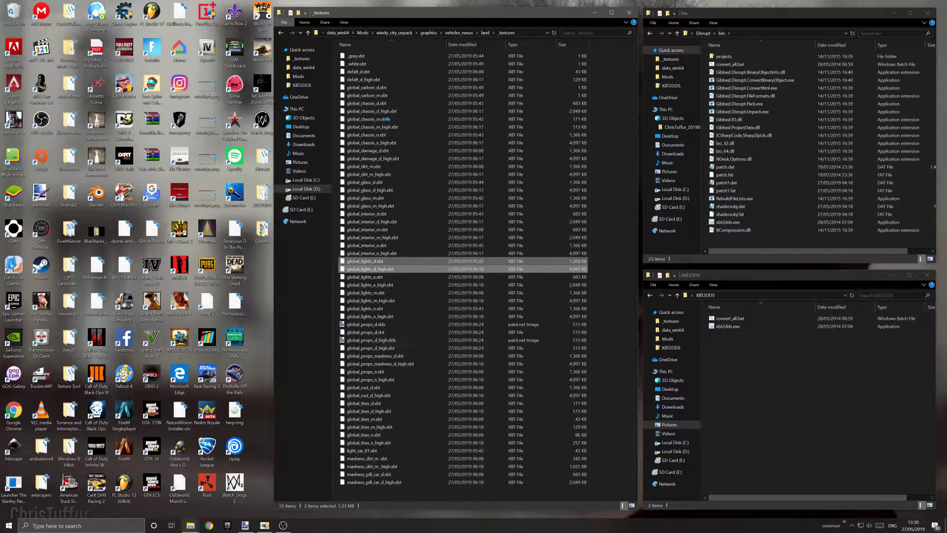
left_click(339, 33)
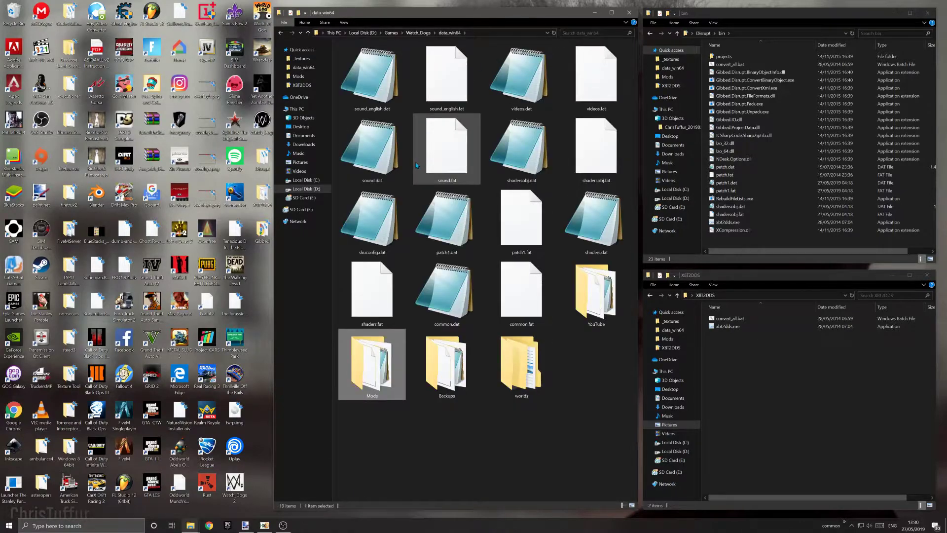
double_click(589, 313)
right_click(412, 192)
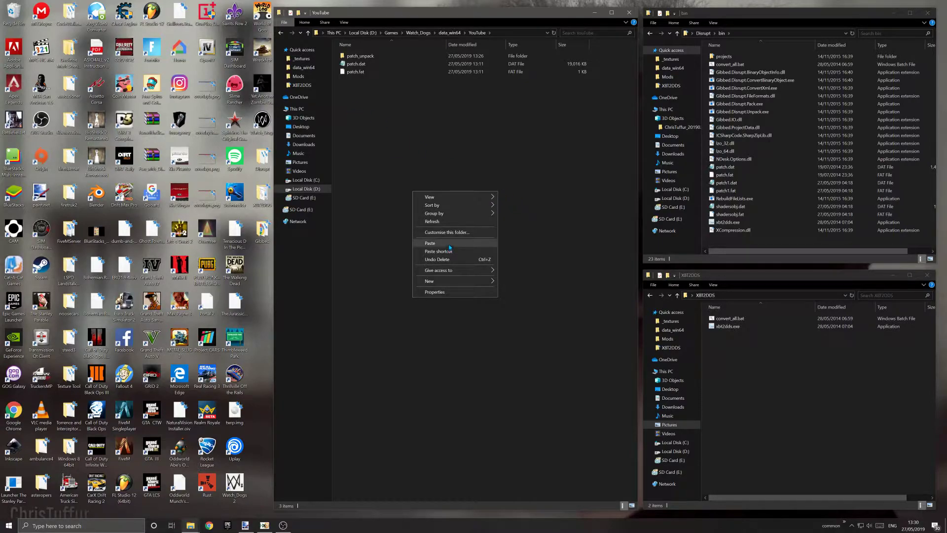
left_click(429, 243)
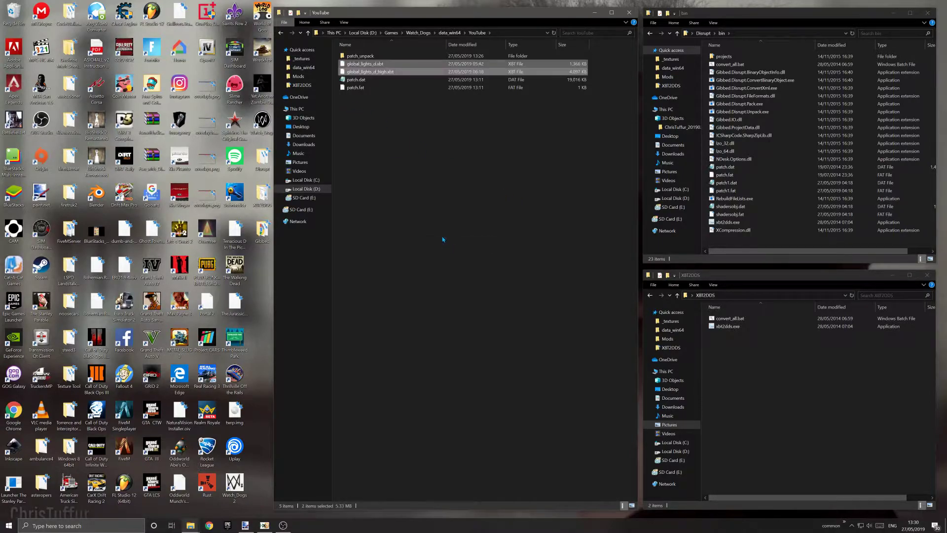
Copy both pasted global_lights_d XBT files from YouTube to the clipboard
left_click(387, 65)
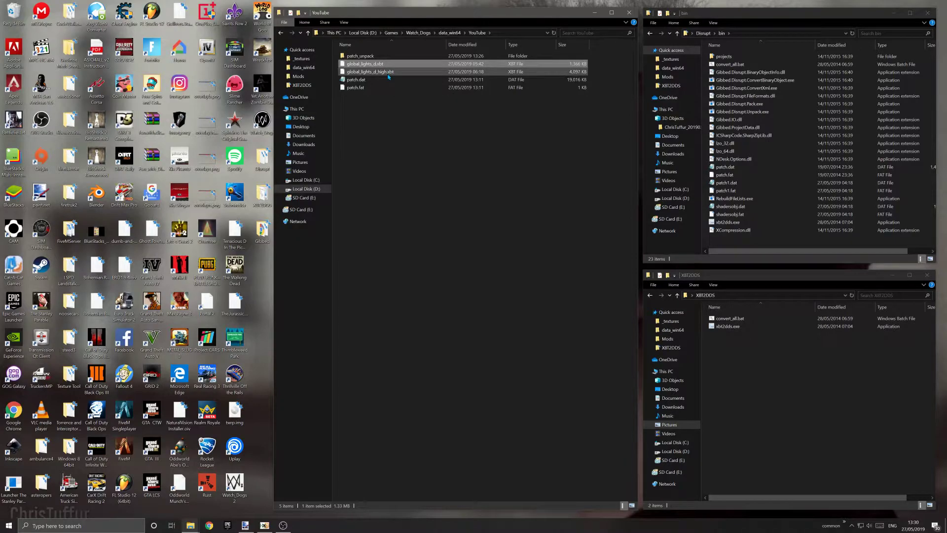
left_click(388, 73, "ctrl")
right_click(386, 71)
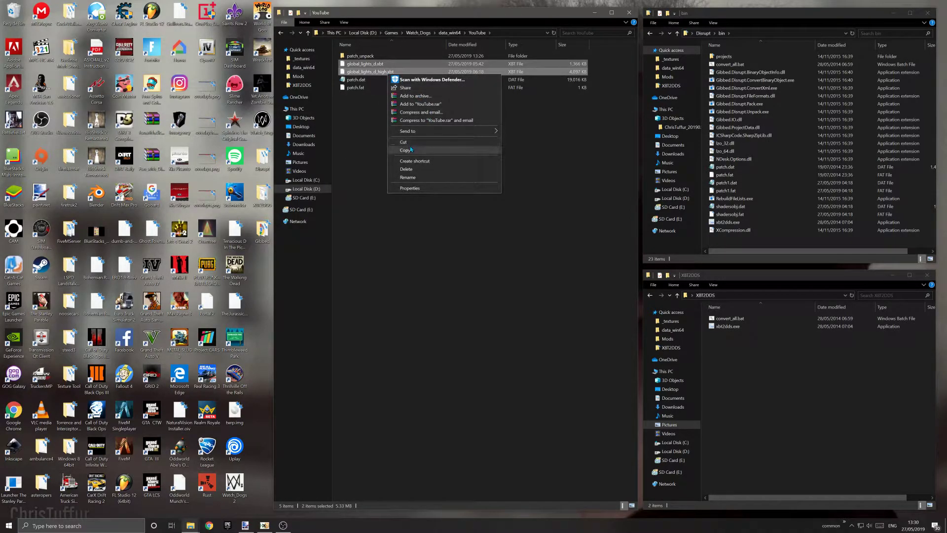
left_click(409, 151)
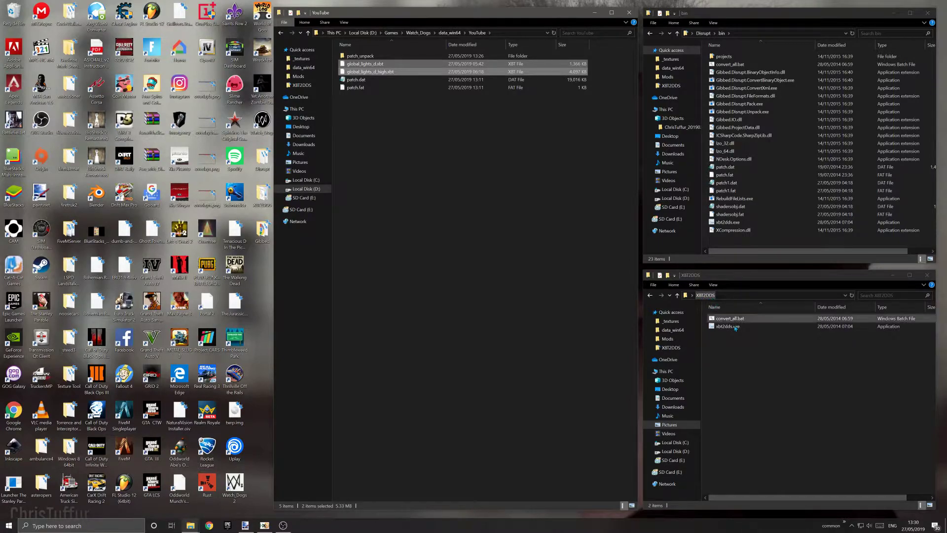
Paste the two XBT files into XBT2DDS and run convert_all.bat
right_click(739, 353)
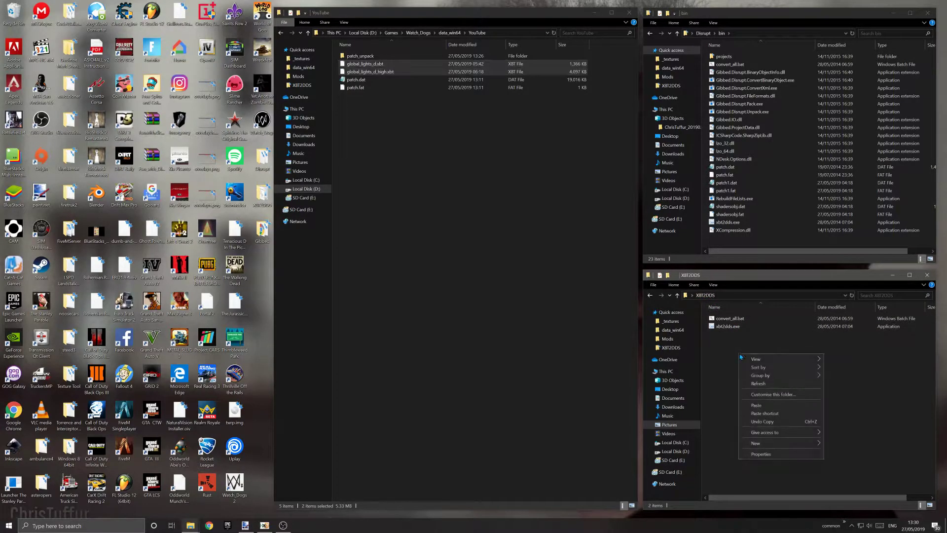
left_click(759, 408)
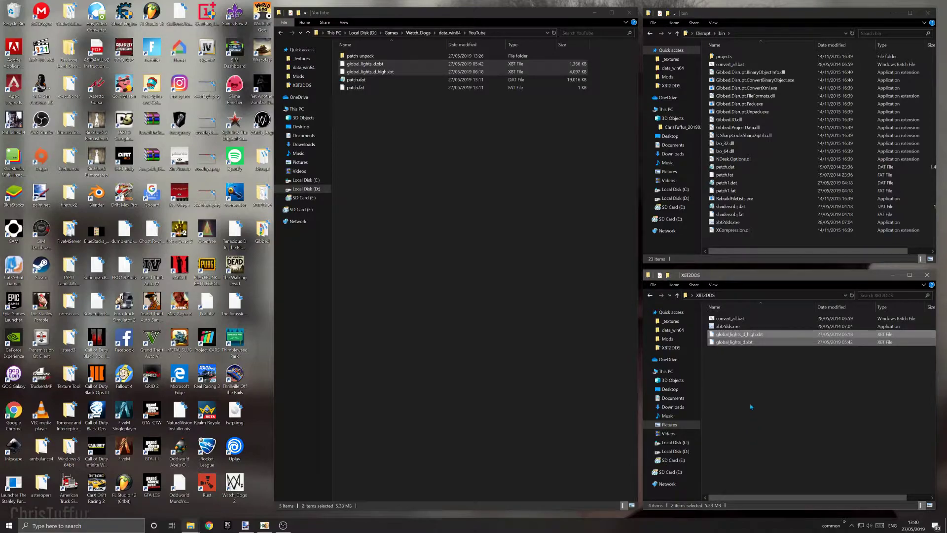
left_click(750, 407)
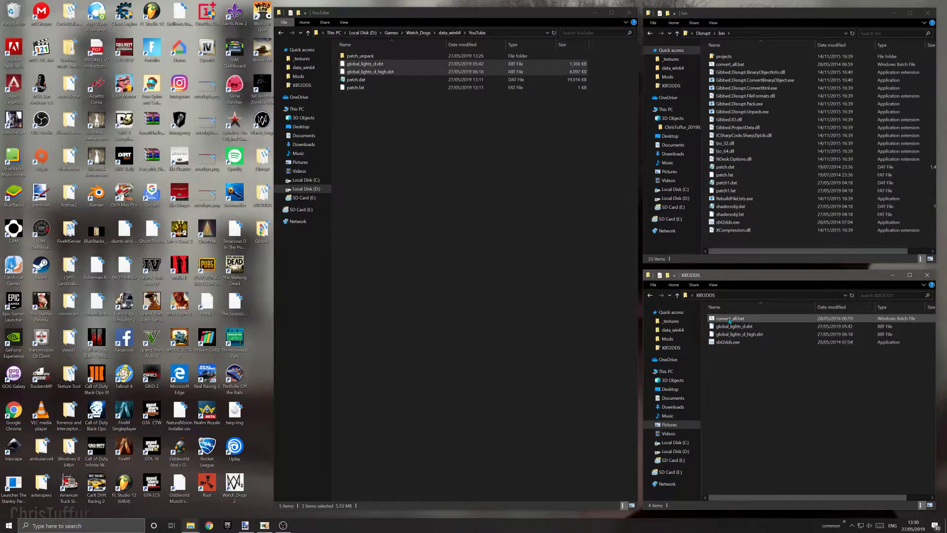
double_click(728, 319)
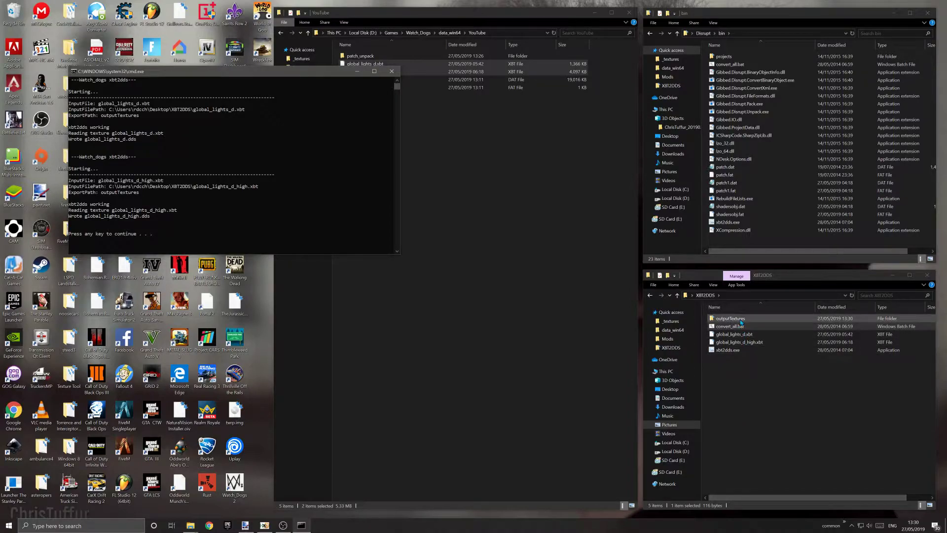
Open global_lights_d_high.dds from outputTextures in paint.net
double_click(741, 320)
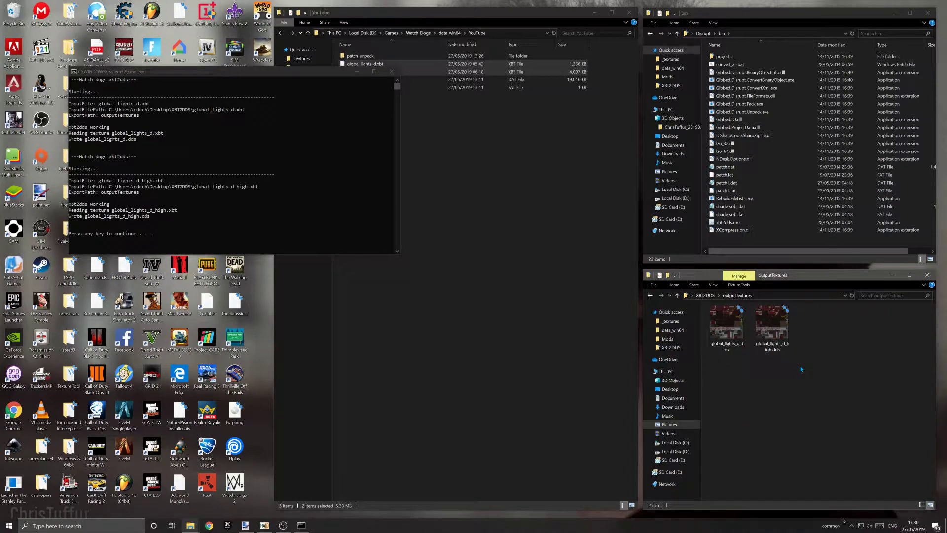
left_click_drag(799, 365, 704, 320)
left_click(772, 333)
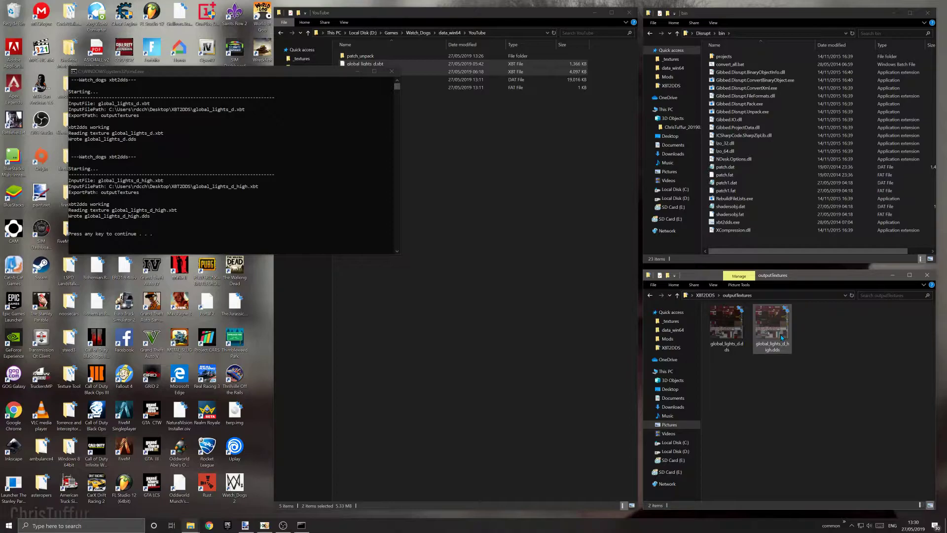
double_click(772, 329)
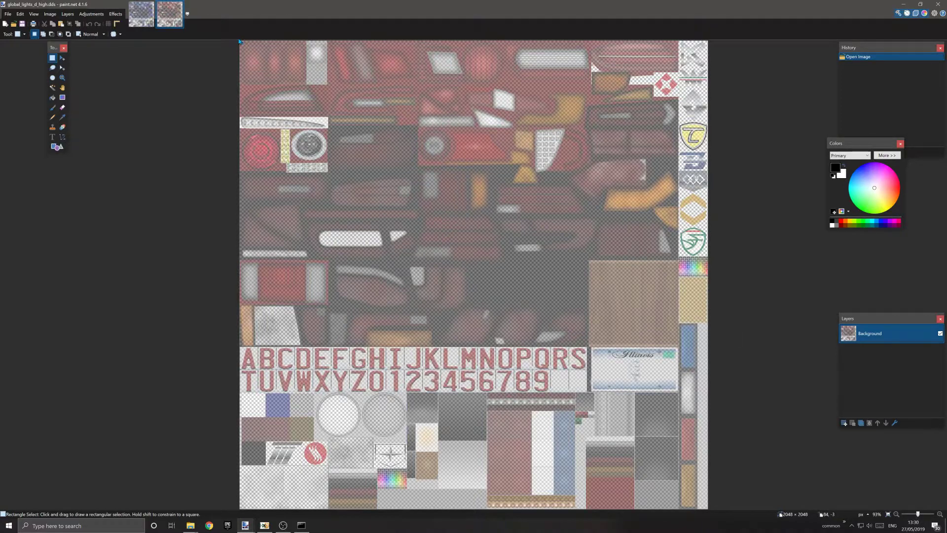
Select the whole texture and shift its hue from red to blue-purple with Hue / Saturation
left_click_drag(233, 43, 710, 511)
left_click(771, 271)
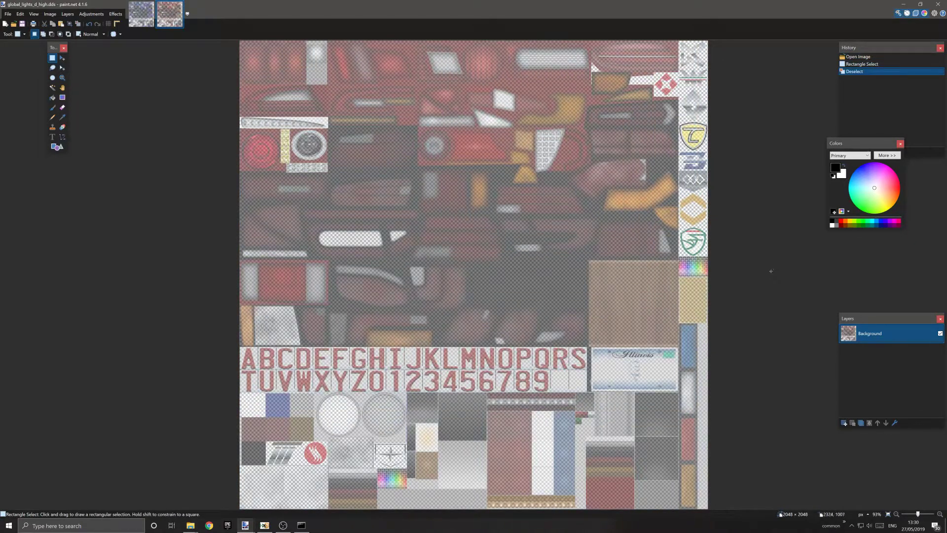
key("ctrl+a")
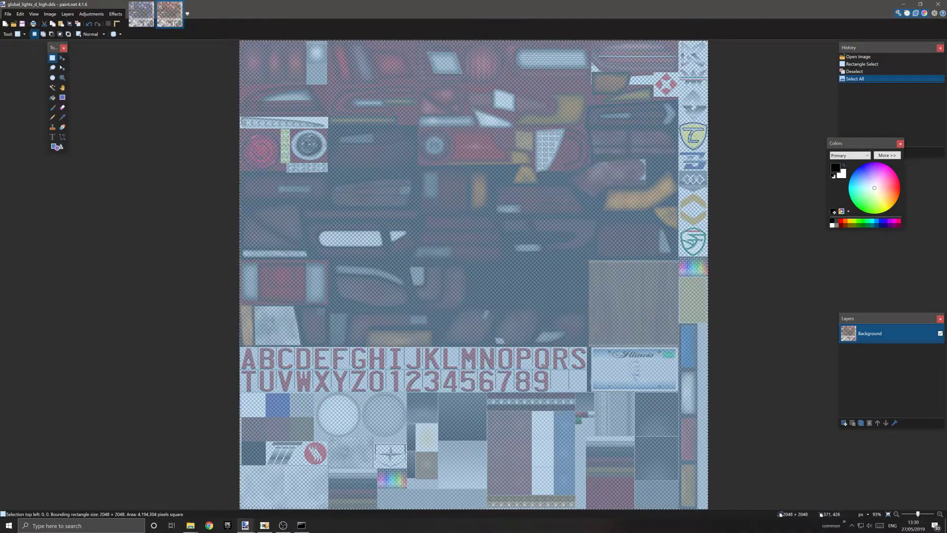
left_click(91, 14)
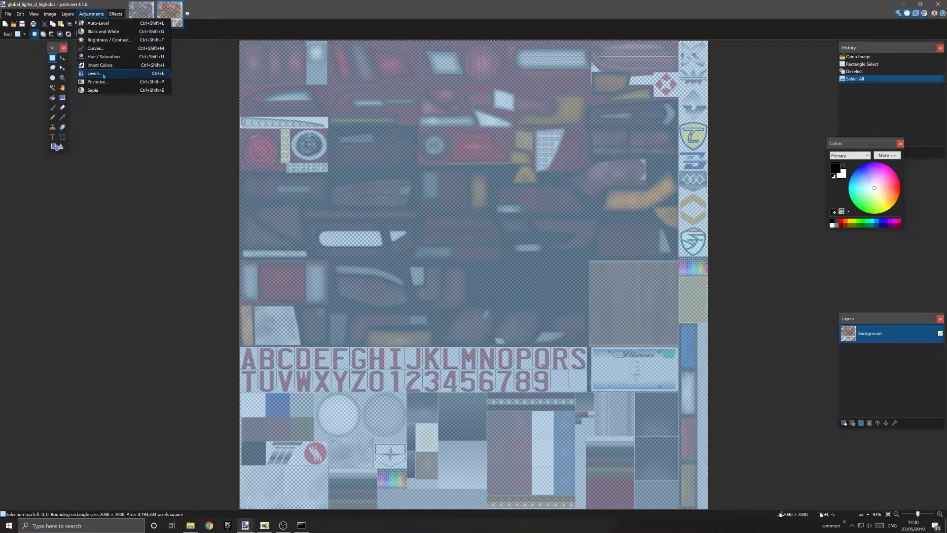
left_click(104, 56)
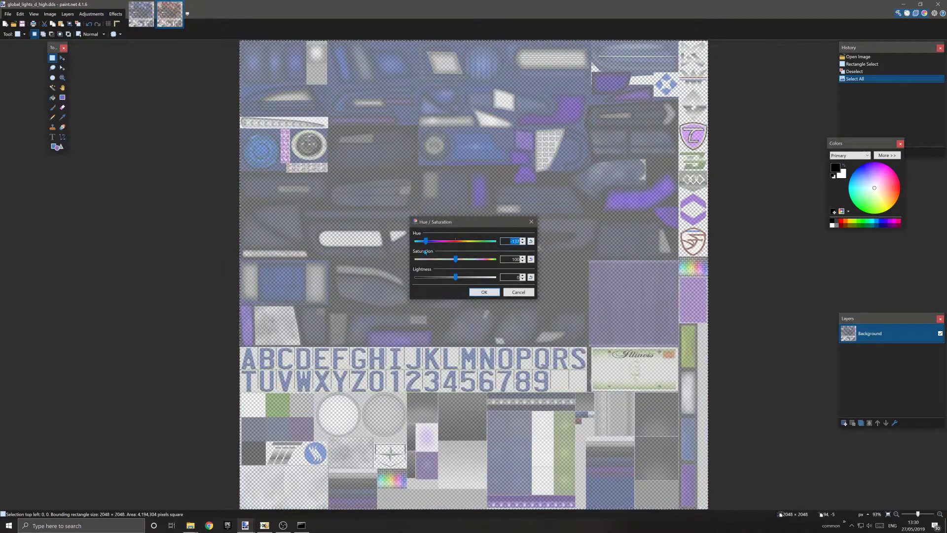
left_click(477, 292)
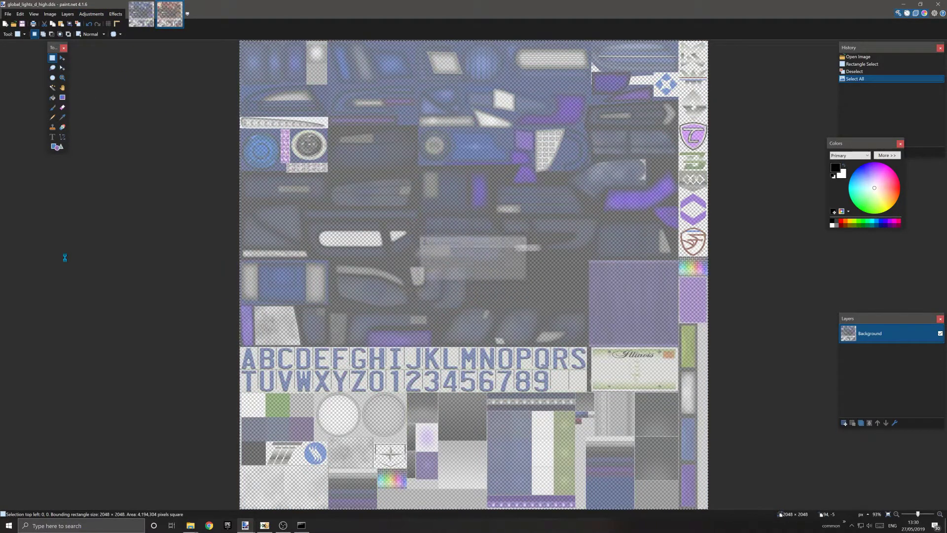
key("ctrl+d")
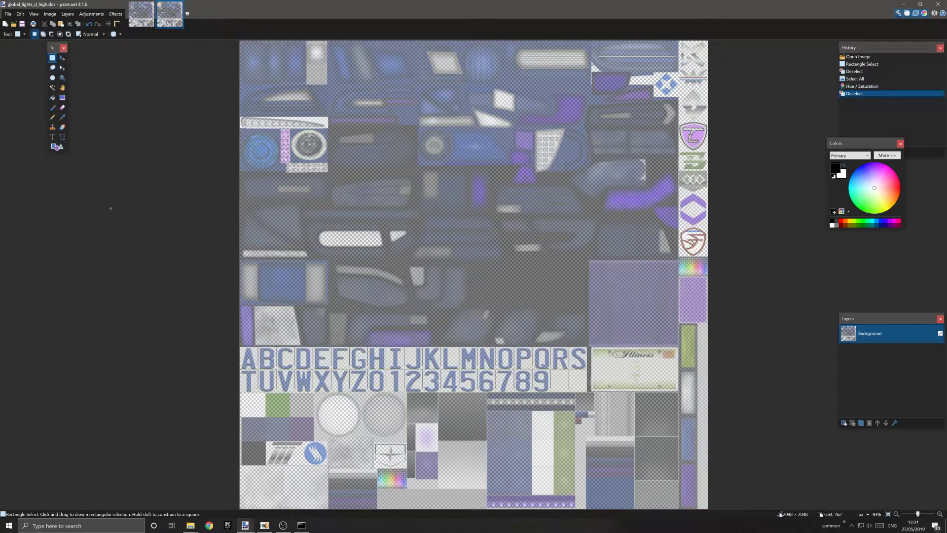
left_click(8, 14)
Save the texture as global_lights_d_high.dds in a new folder 'New', accepting DDS settings
left_click(30, 77)
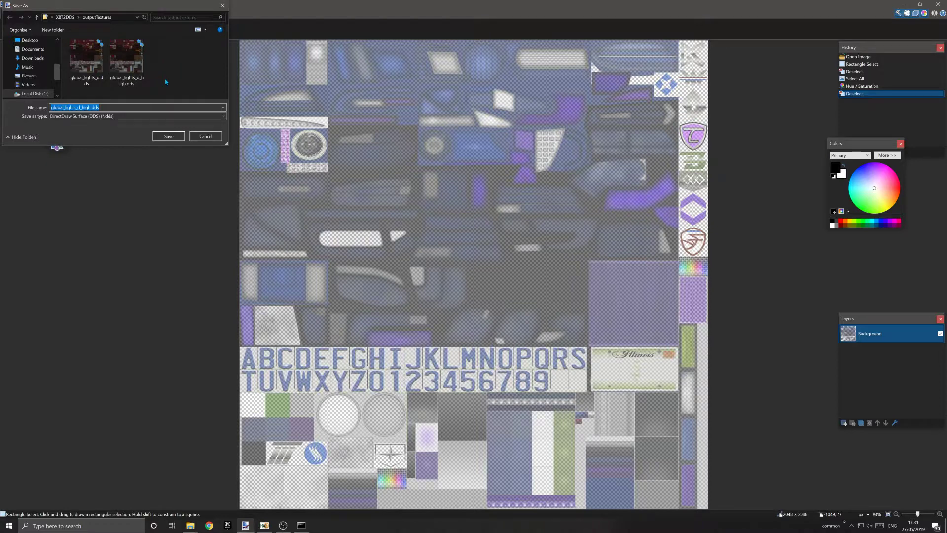
right_click(165, 82)
mouse_move(207, 157)
left_click(270, 159)
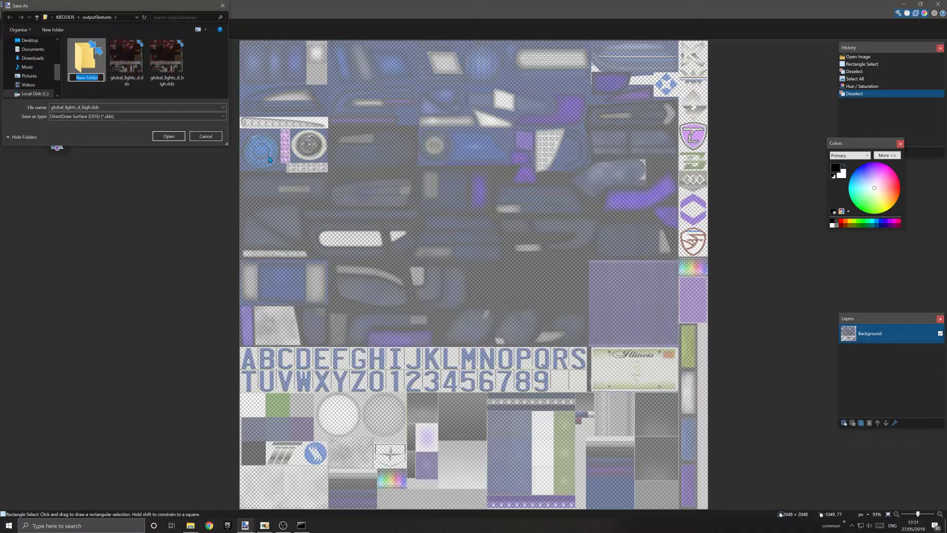
type("New")
key("Return")
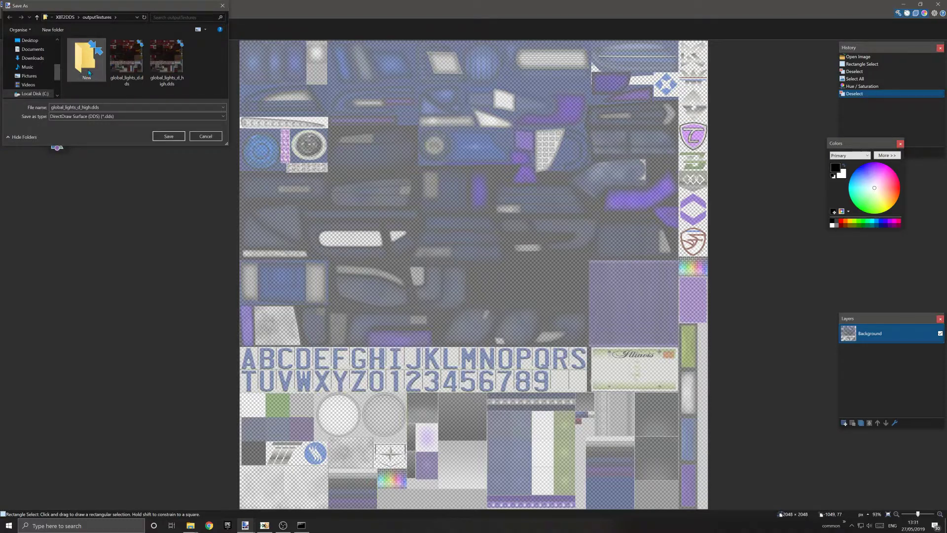
key("Return")
left_click(169, 136)
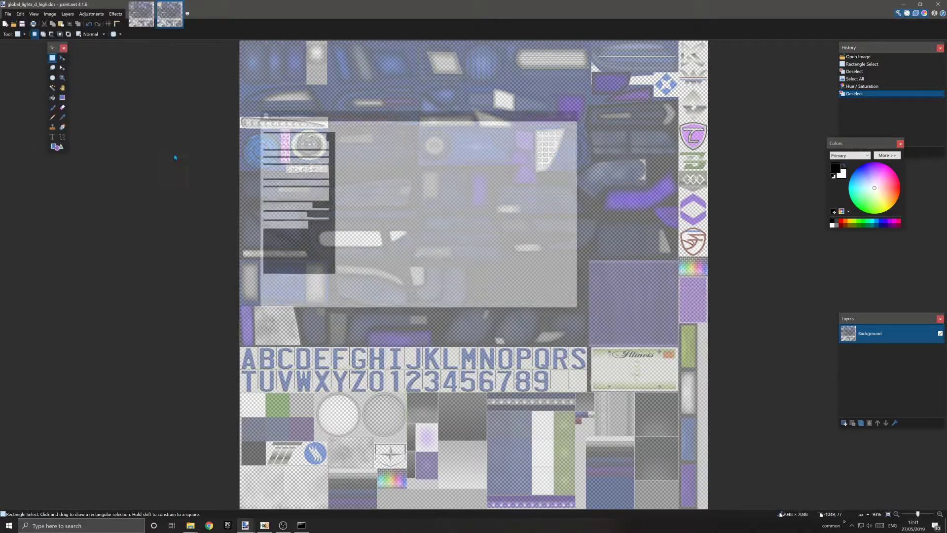
left_click(523, 303)
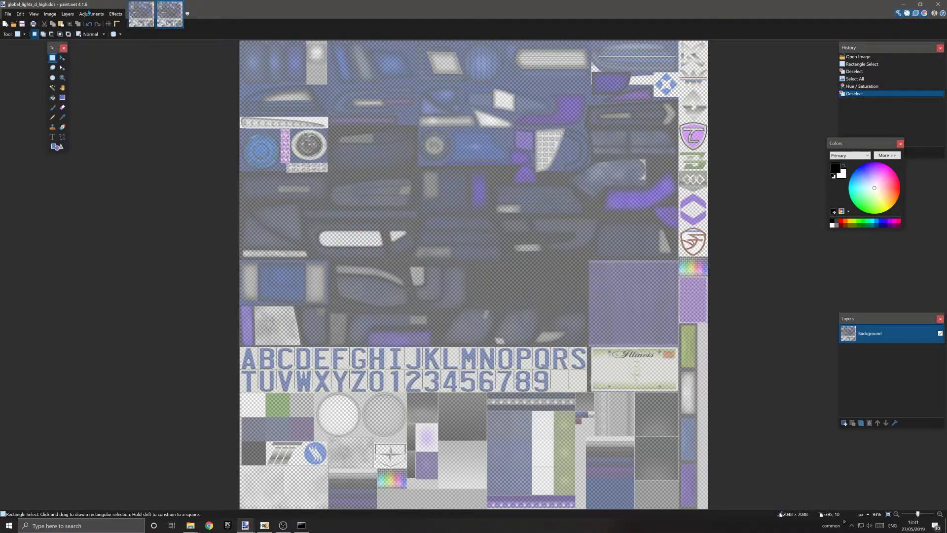
Try opening another image from paint.net's File menu and Open dialog, then cancel
left_click(7, 15)
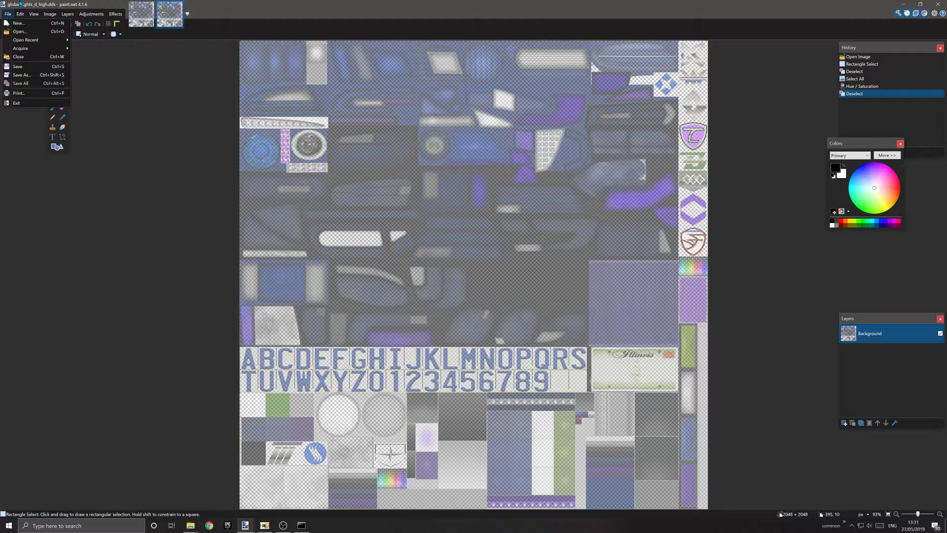
left_click(10, 15)
left_click(10, 15)
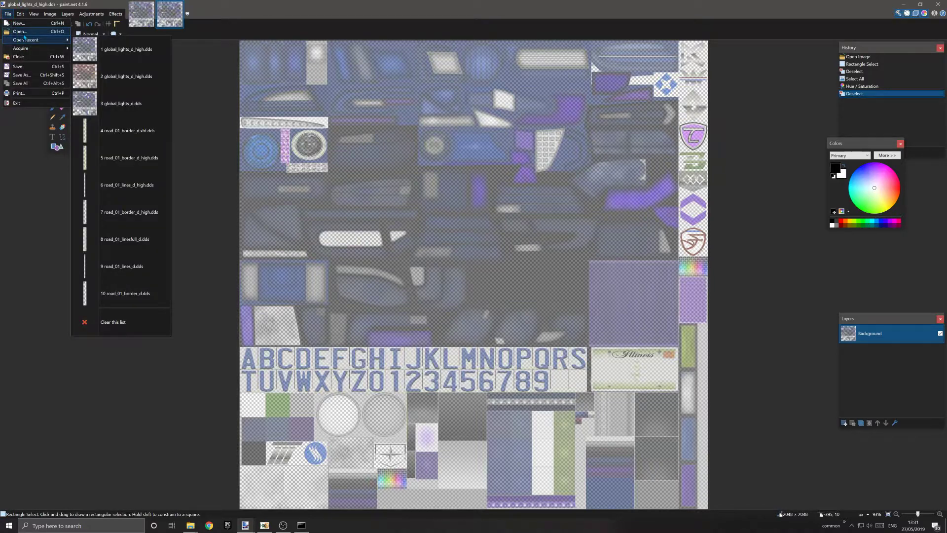
key("Escape")
key("Escape")
key("ctrl+o")
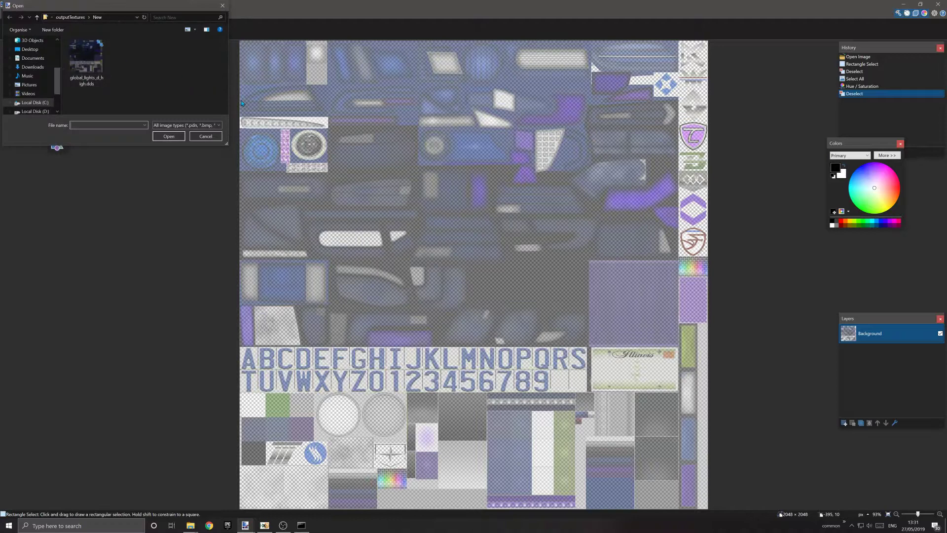
left_click(217, 138)
Open global_lights_d.dds from outputTextures in paint.net and preview a hue change
mouse_move(191, 526)
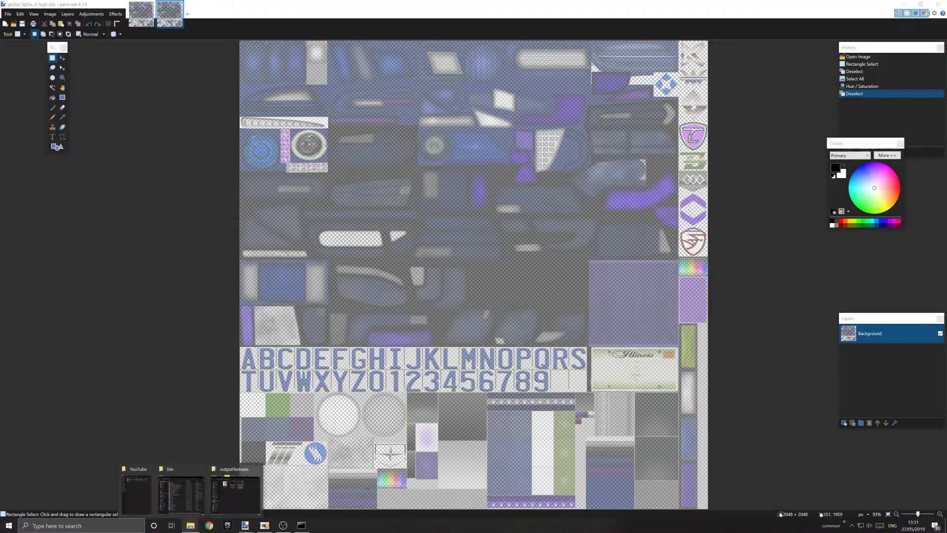
left_click(236, 491)
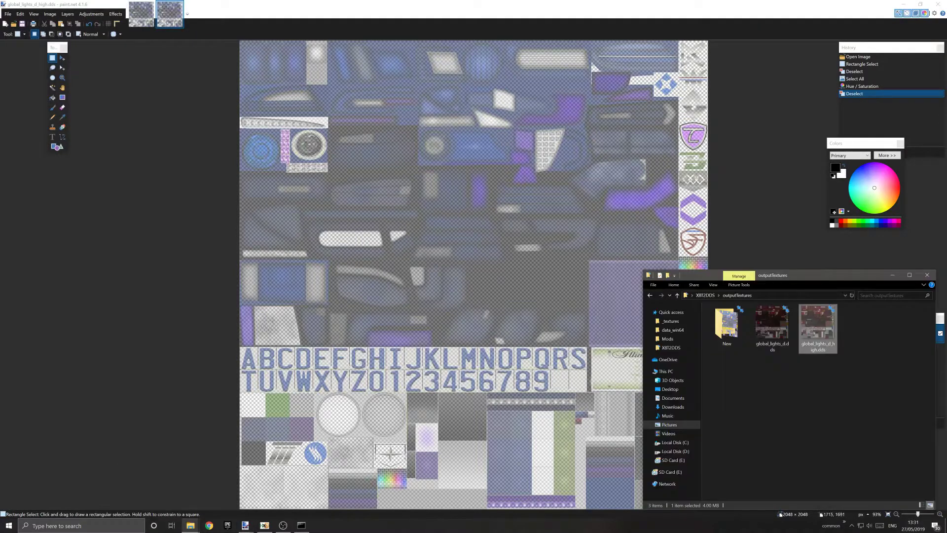
double_click(772, 327)
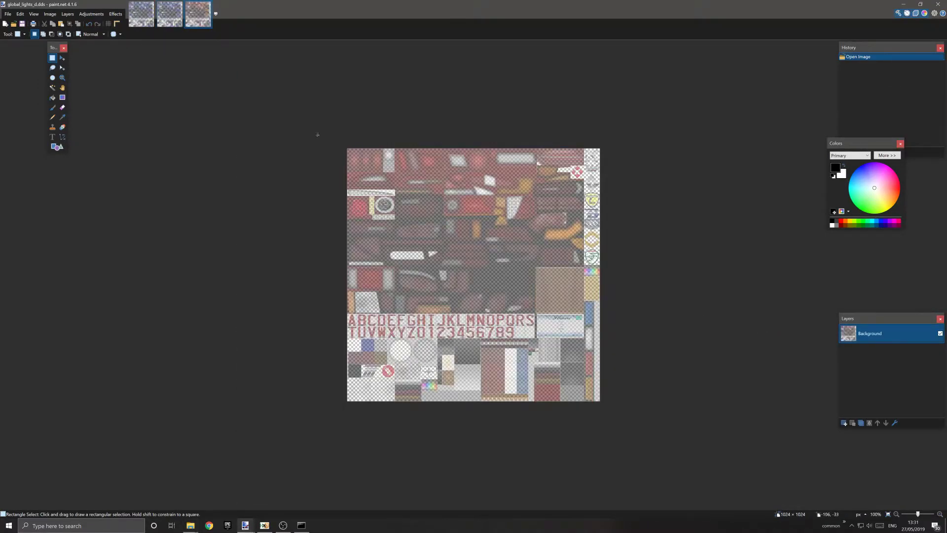
left_click(91, 14)
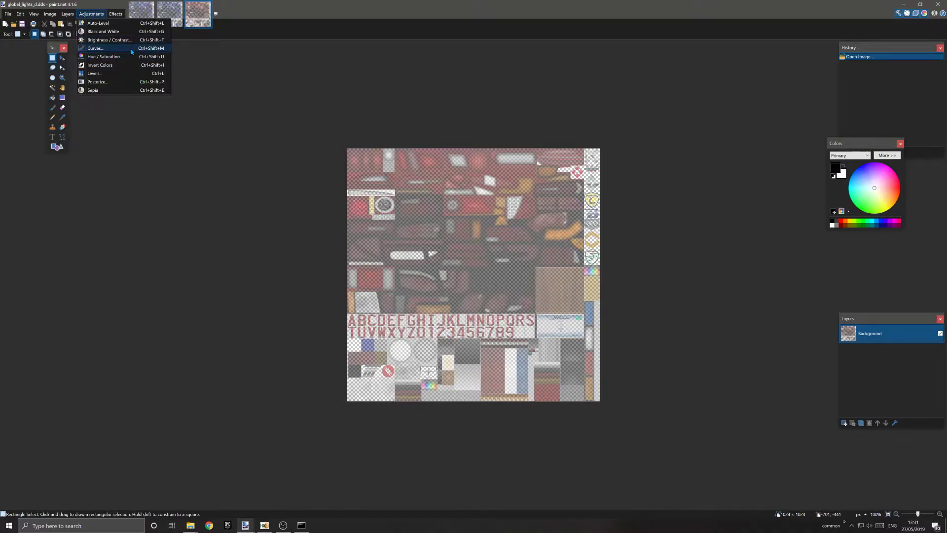
left_click(103, 60)
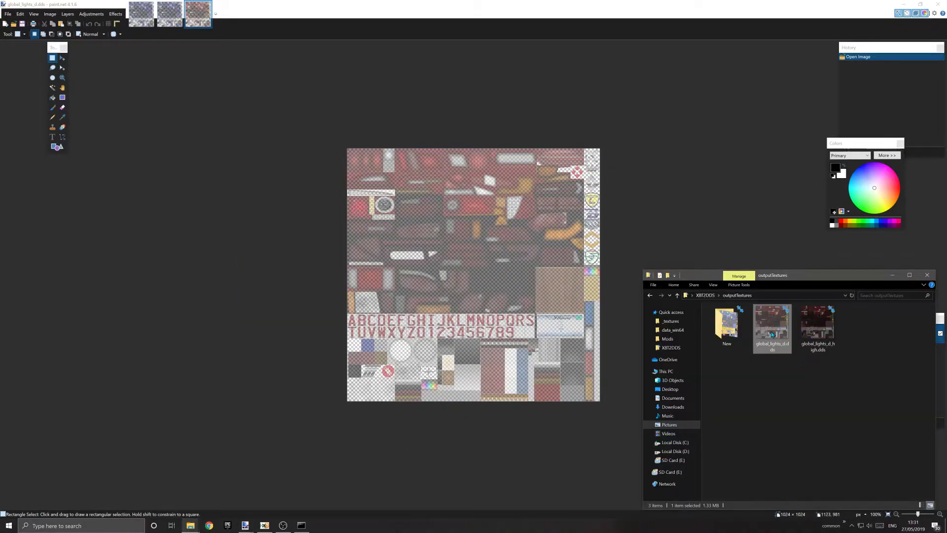
Copy global_lights_d.dds into the New folder and return to the blue image
right_click(772, 335)
left_click(788, 456)
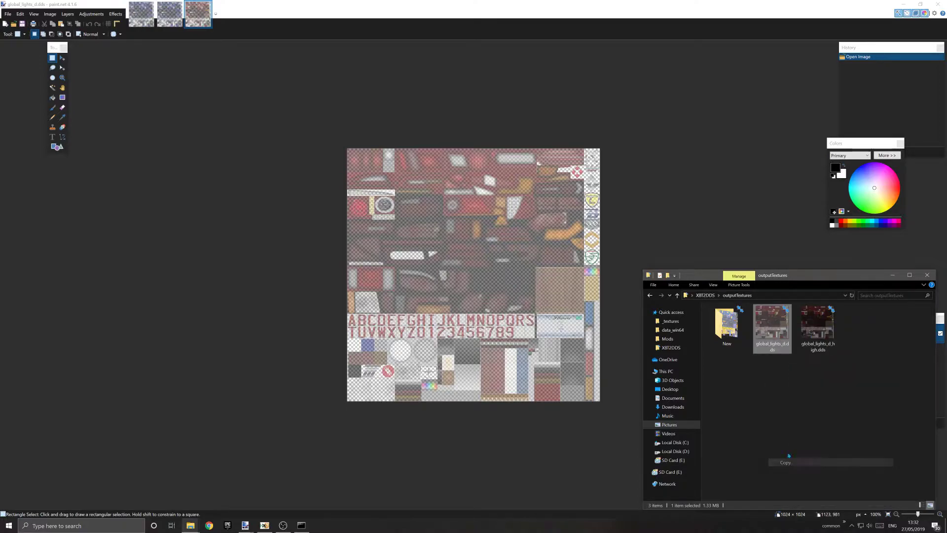
double_click(727, 325)
right_click(736, 355)
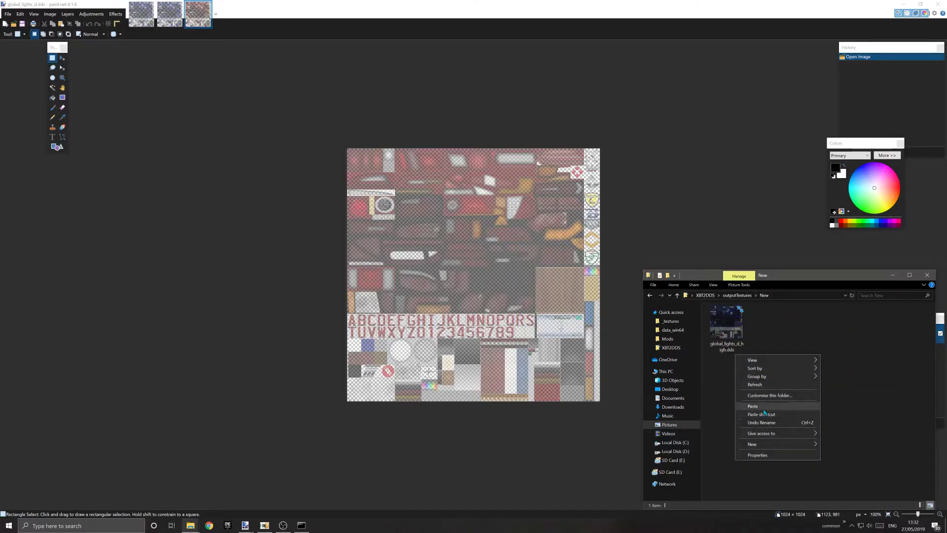
left_click(759, 406)
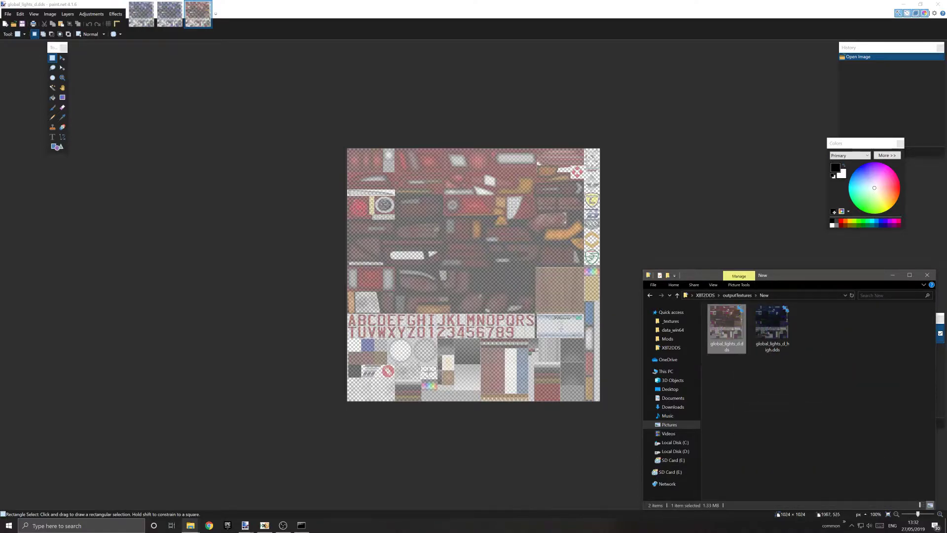
left_click(175, 19)
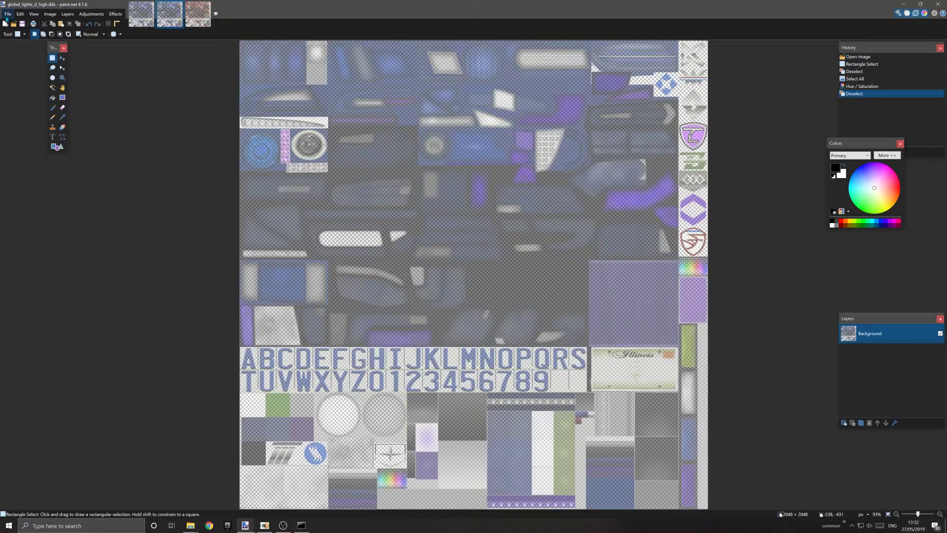
Save the blue texture over global_lights_d.dds in the New folder, accepting the DDS save settings
left_click(8, 14)
left_click(27, 79)
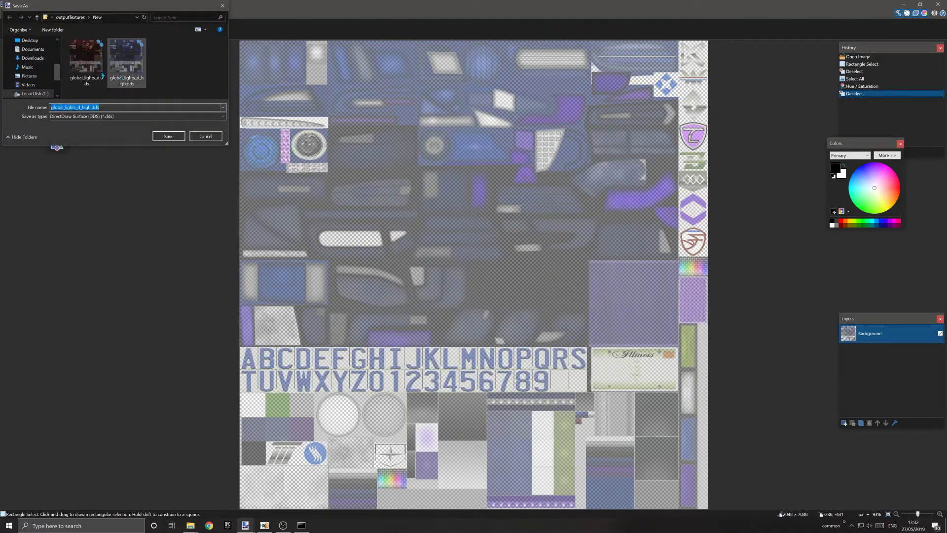
left_click(86, 59)
left_click(169, 136)
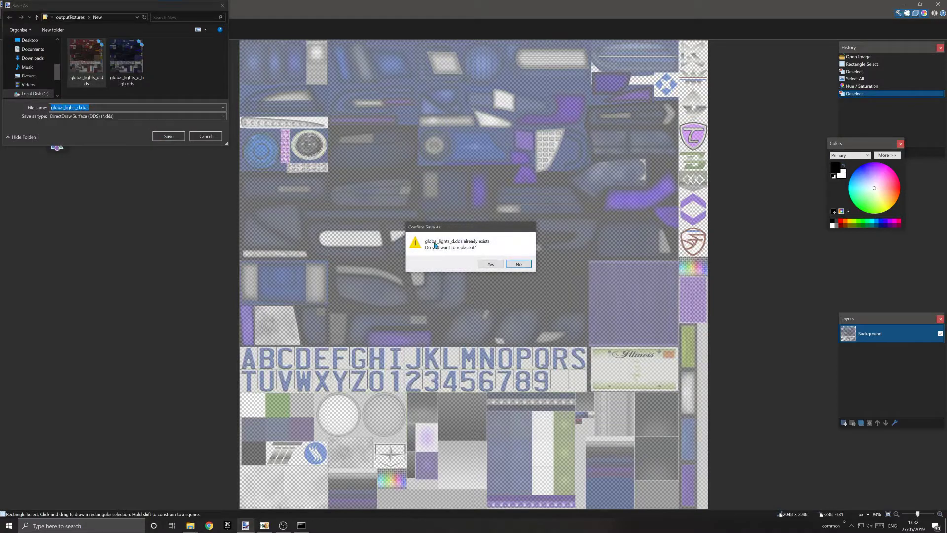
left_click(484, 265)
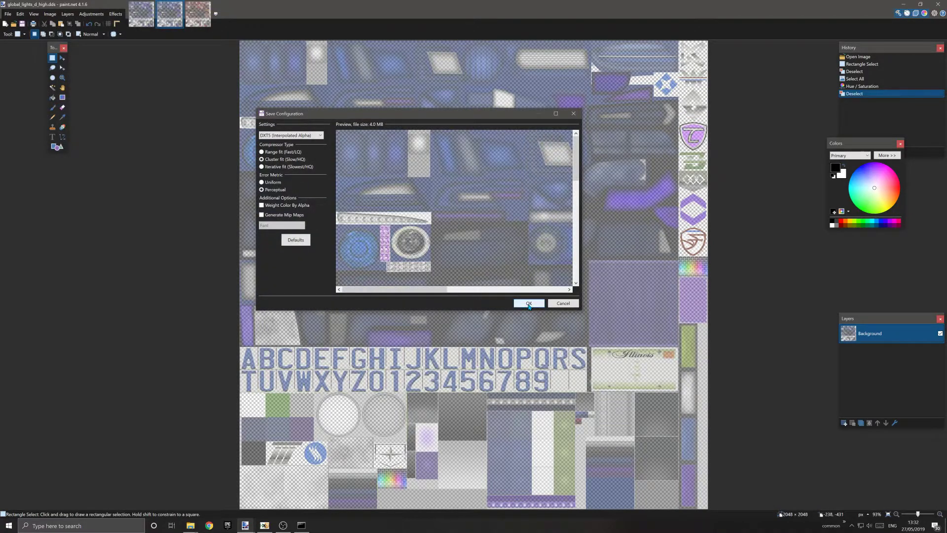
left_click(529, 303)
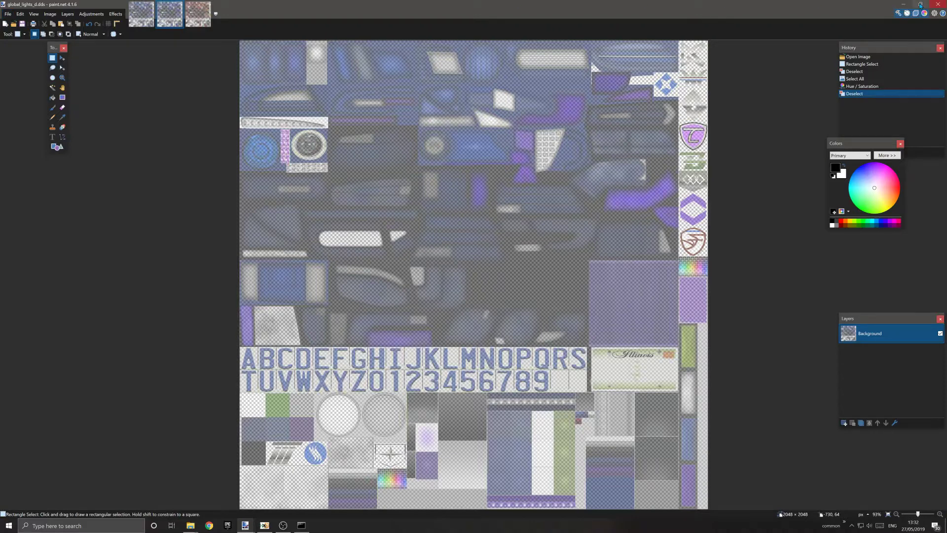
Quit paint.net and close the finished XBT2DDS command window
left_click(938, 4)
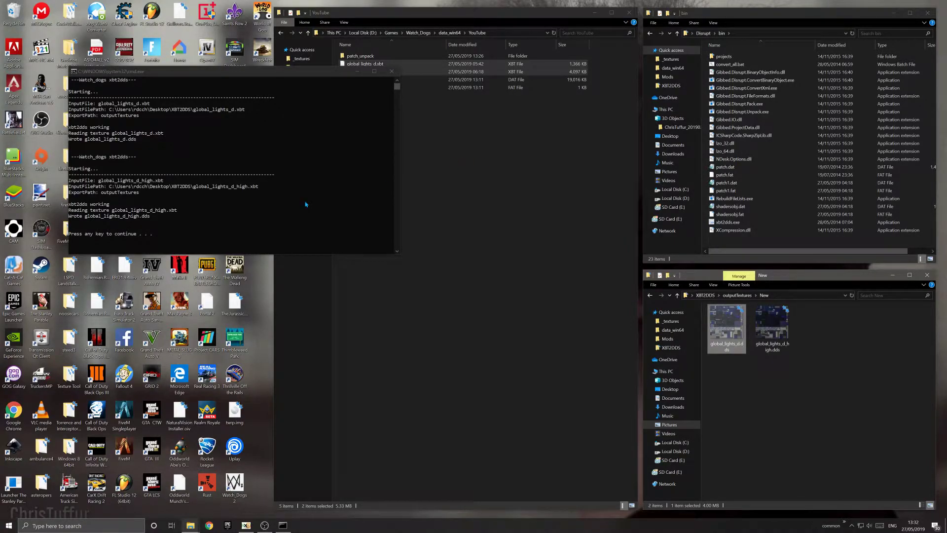
left_click(391, 71)
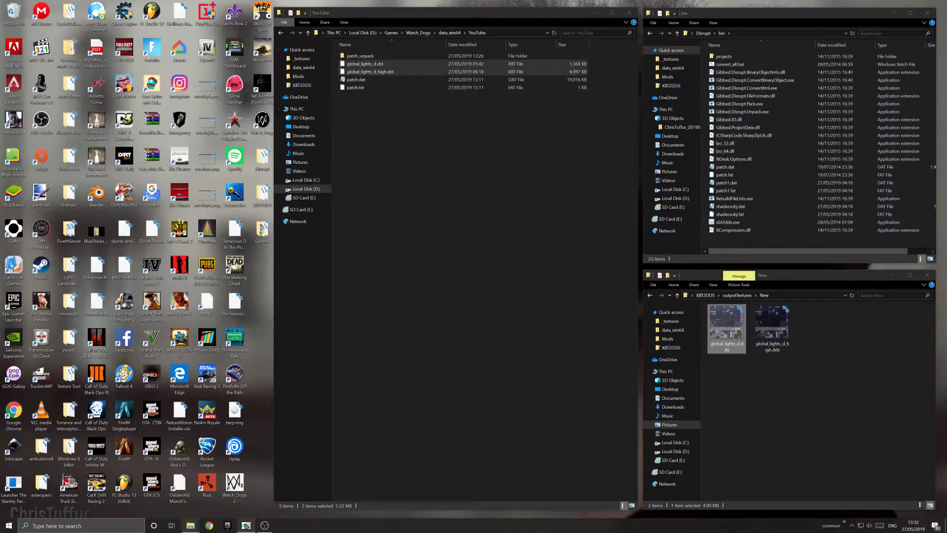
Open global_lights_d_high.xbt from the XBT2DDS folder in HxD and select header bytes 0x00–0x2B
left_click(245, 525)
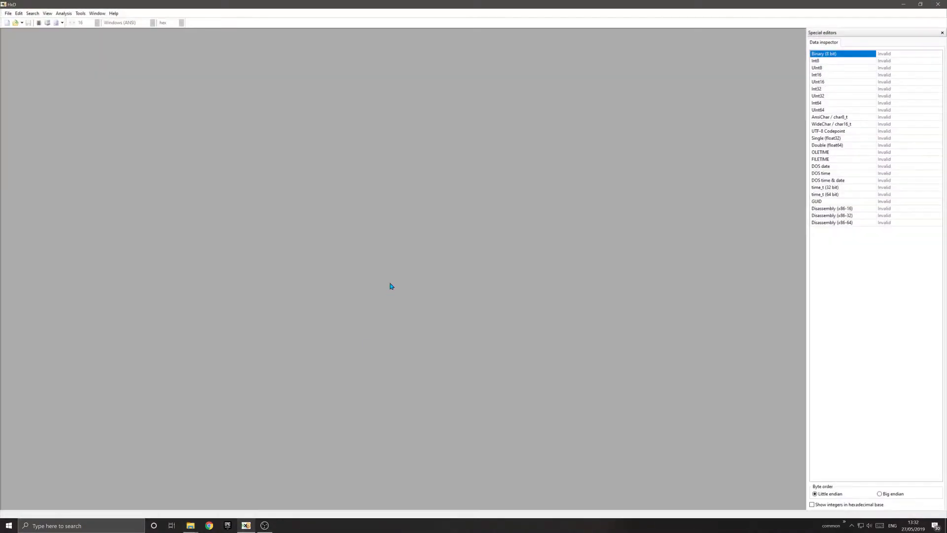
left_click(7, 14)
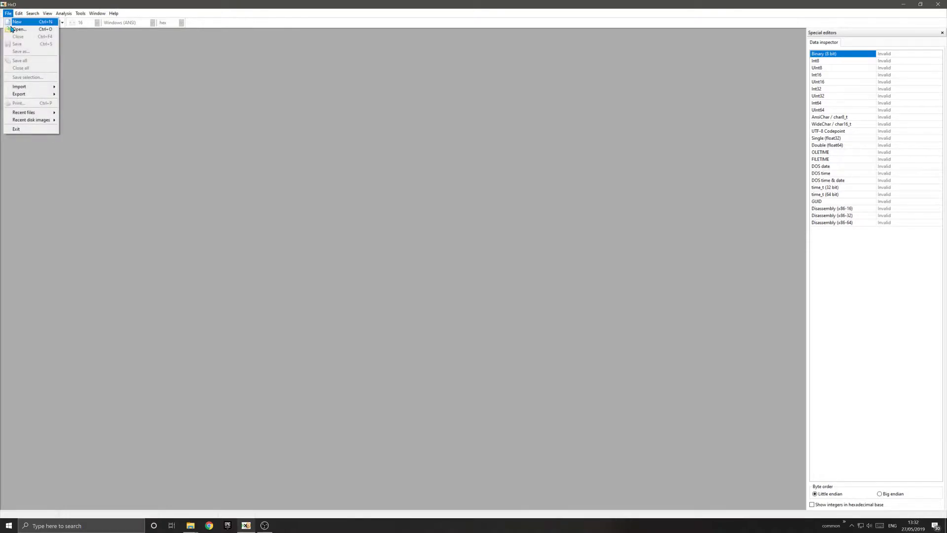
left_click(14, 43)
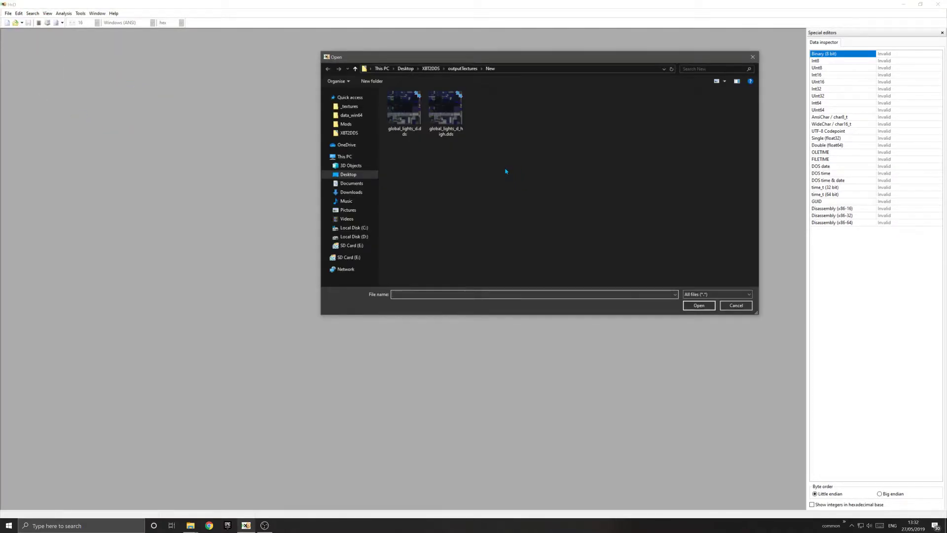
left_click(429, 69)
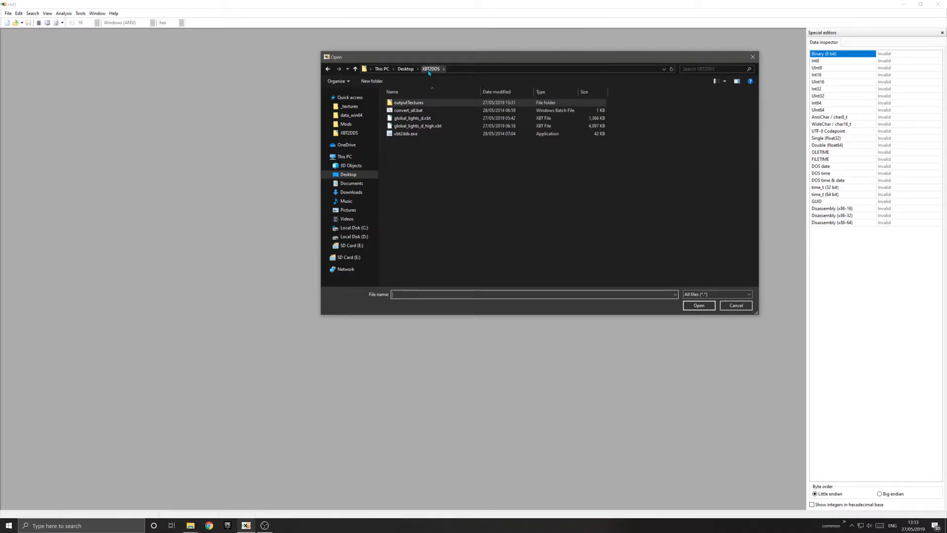
double_click(427, 127)
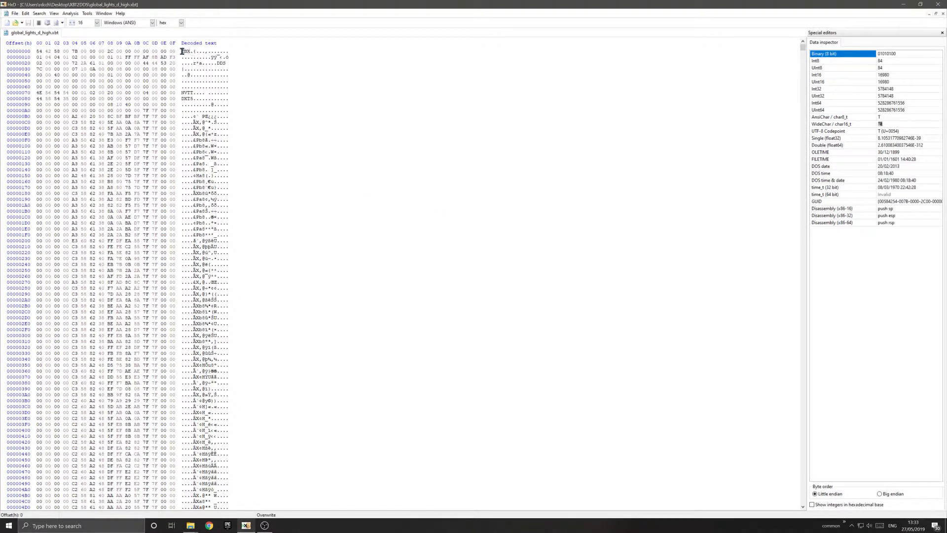
left_click_drag(182, 51, 217, 63)
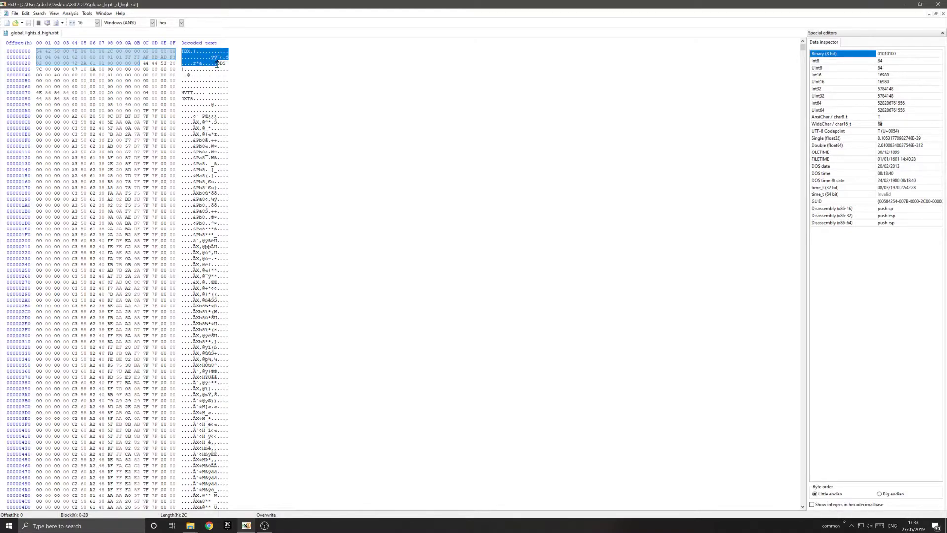
Open global_lights_d_high.dds from outputTextures\New in a second tab and select its DXT5 tag
left_click(14, 14)
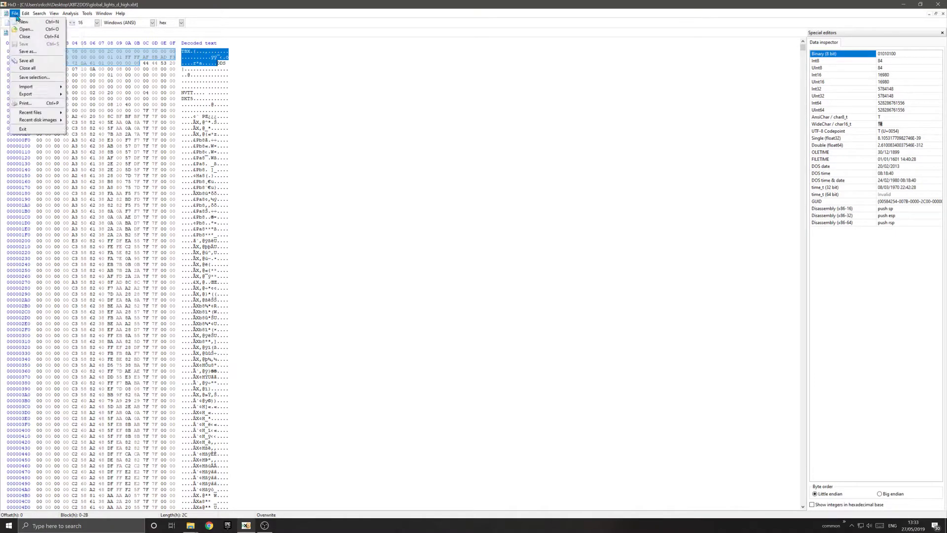
left_click(23, 29)
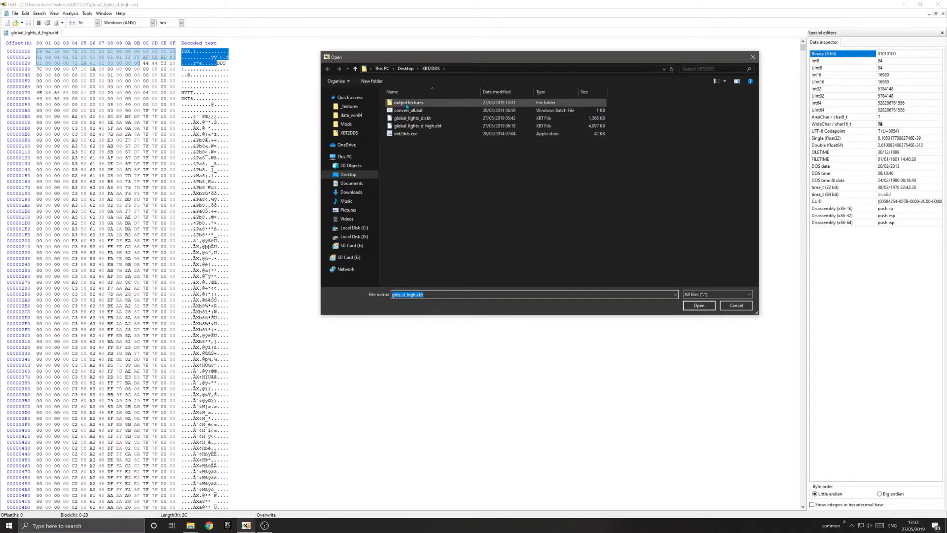
double_click(407, 103)
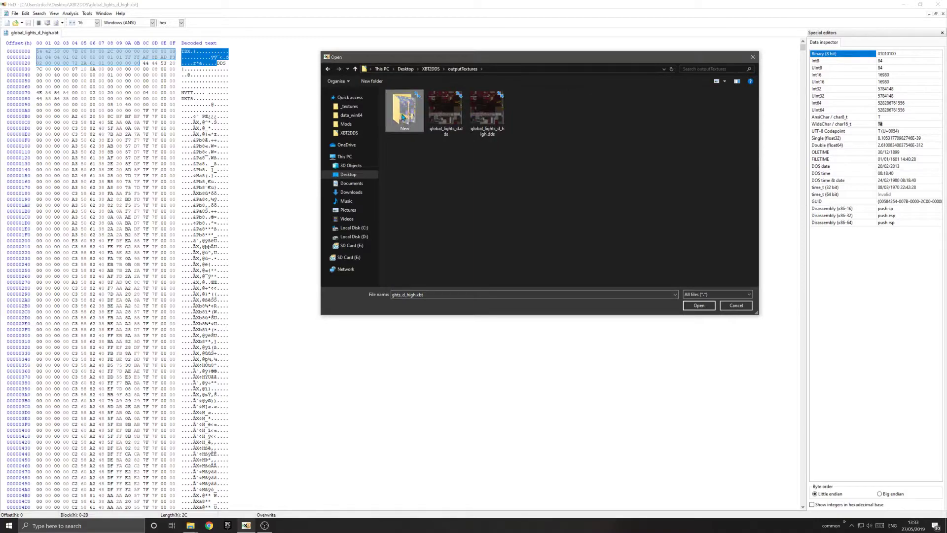
double_click(403, 112)
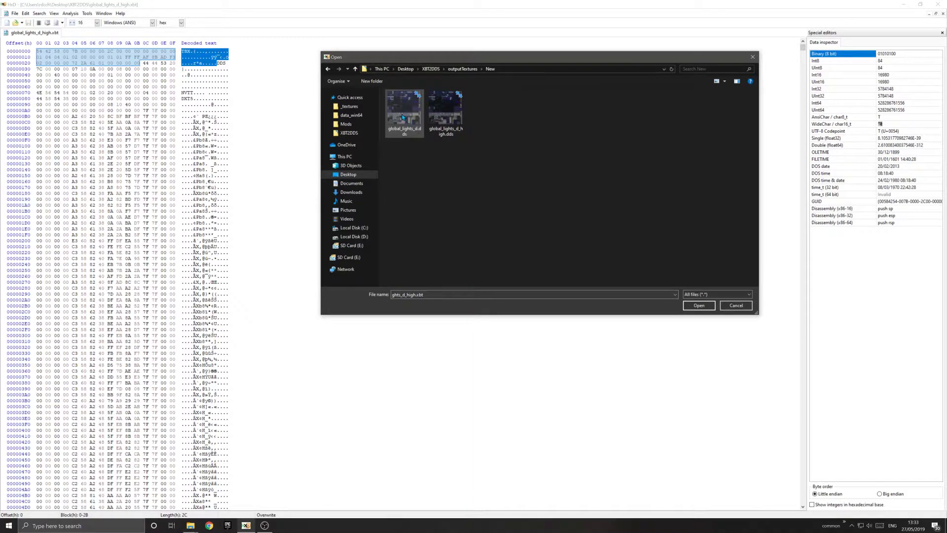
double_click(454, 117)
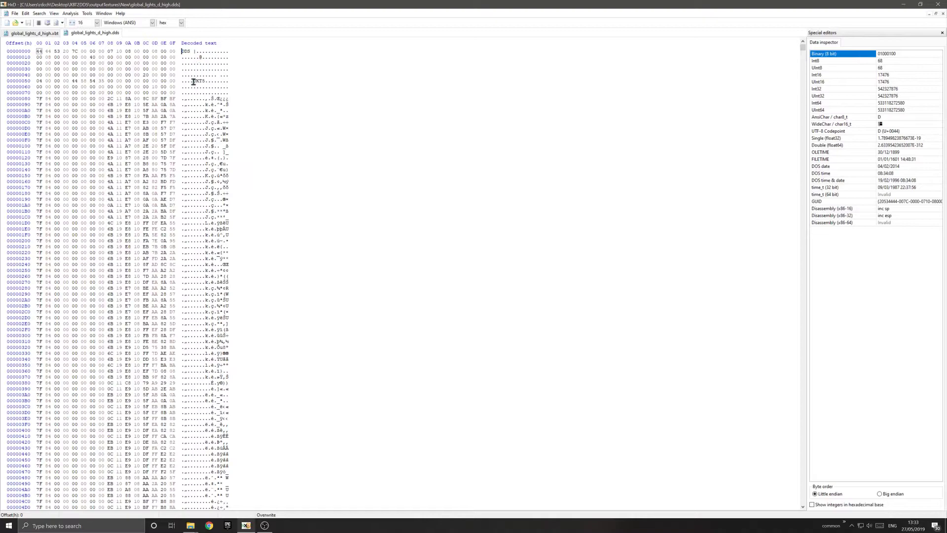
left_click_drag(193, 81, 203, 82)
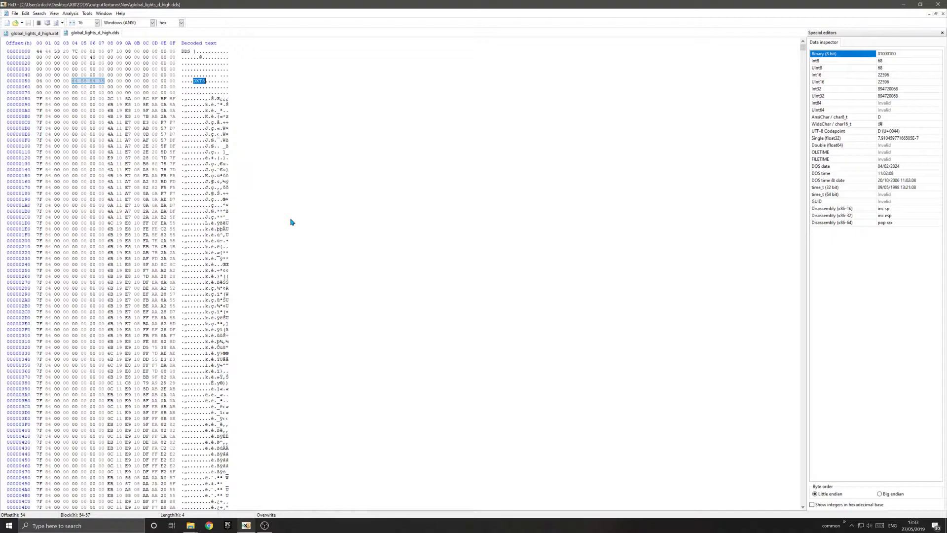
From the New folder's Explorer window, open global_lights_d_high.dds in paint.net
left_click(190, 526)
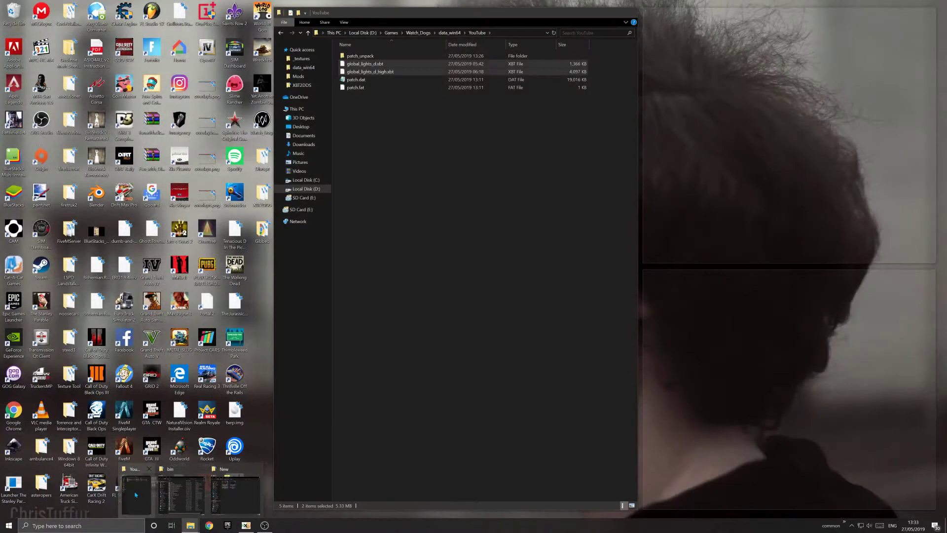
mouse_move(182, 494)
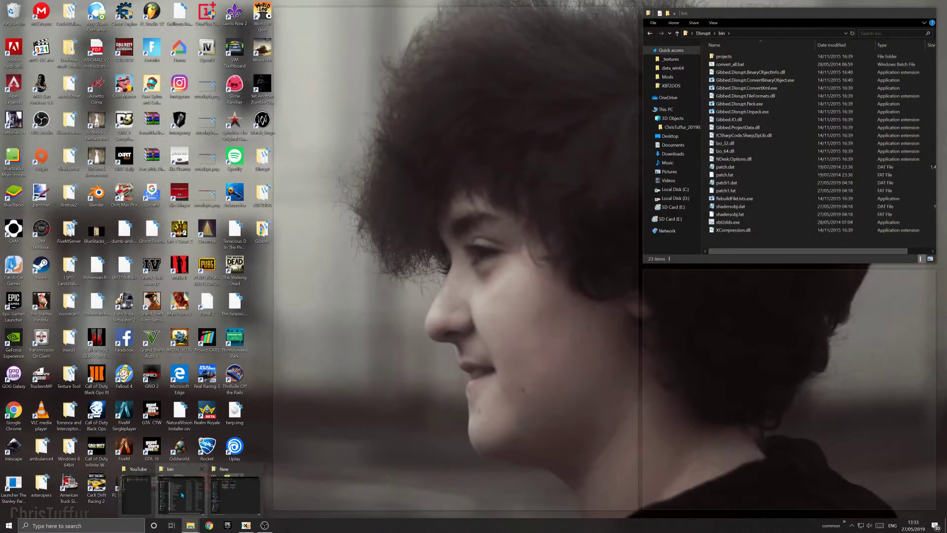
left_click(219, 495)
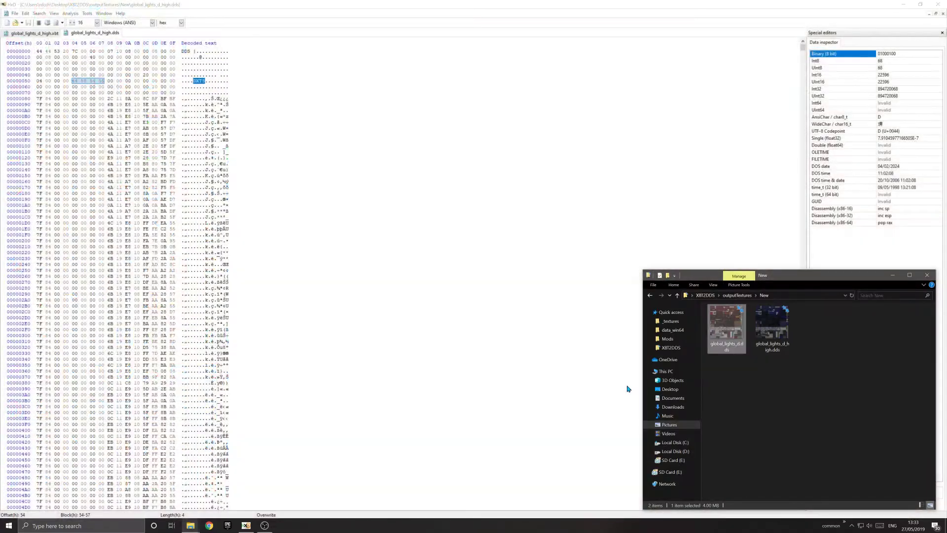
left_click(767, 329)
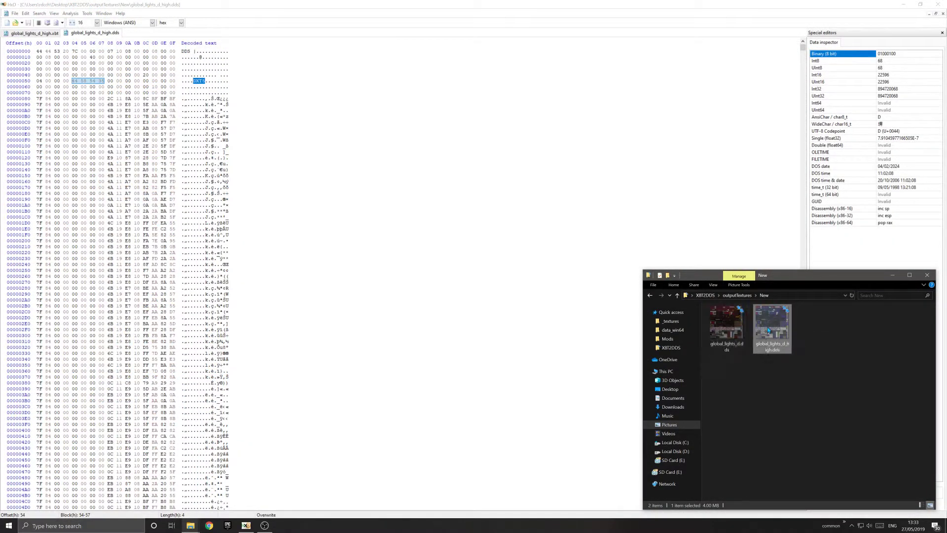
double_click(768, 330)
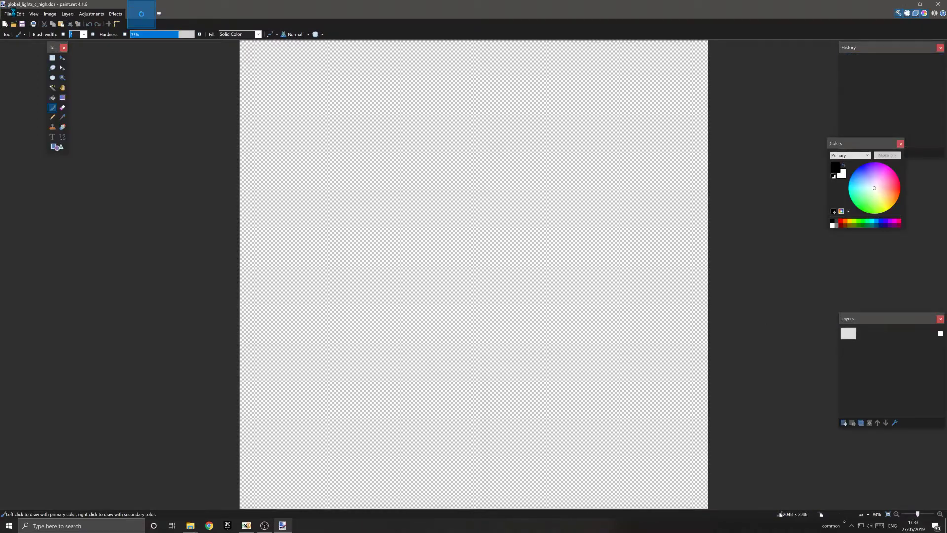
Re-save global_lights_d_high.dds over itself as a DXT5 DDS, then minimise paint.net
left_click(8, 14)
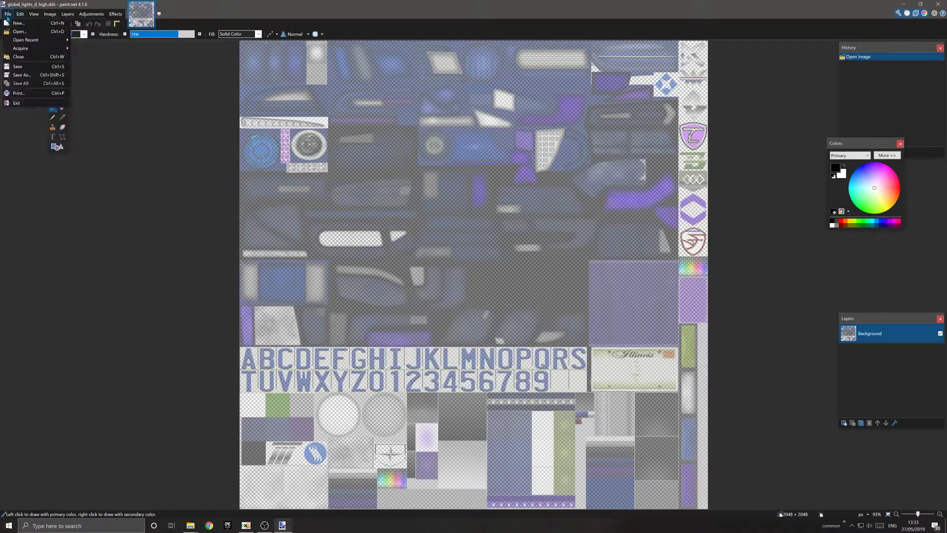
left_click(24, 77)
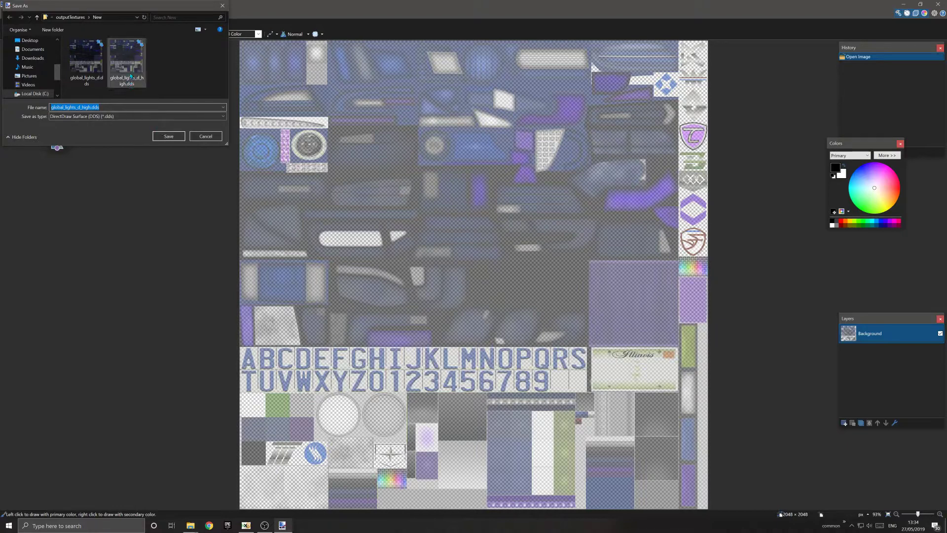
left_click(169, 136)
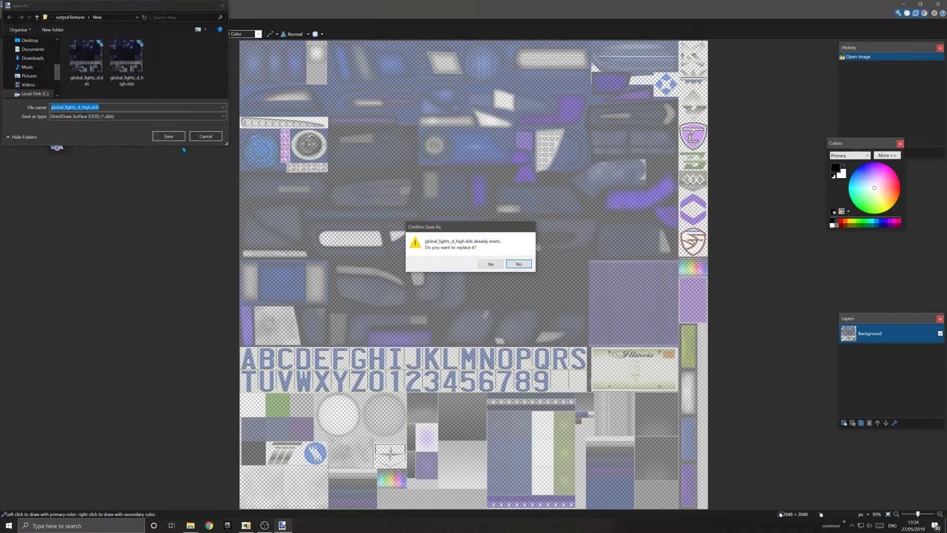
left_click(490, 263)
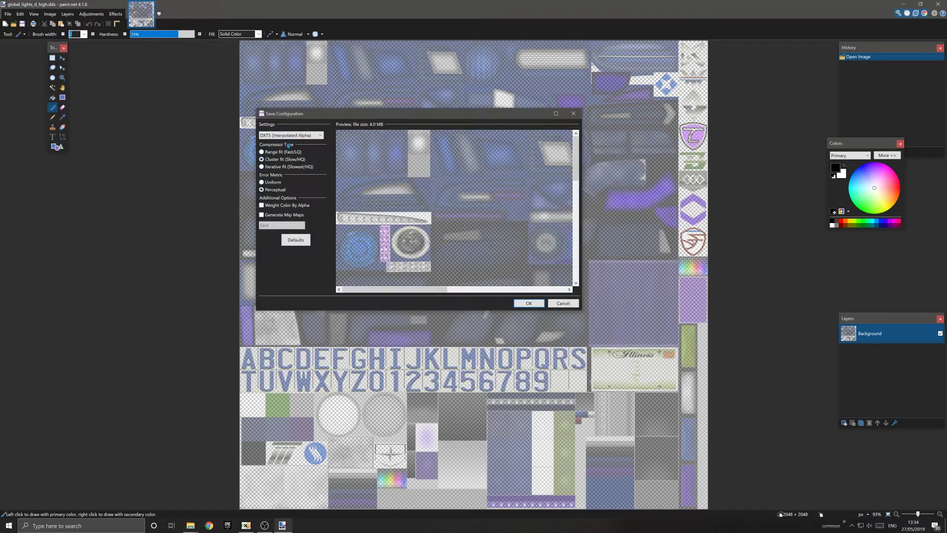
left_click(529, 302)
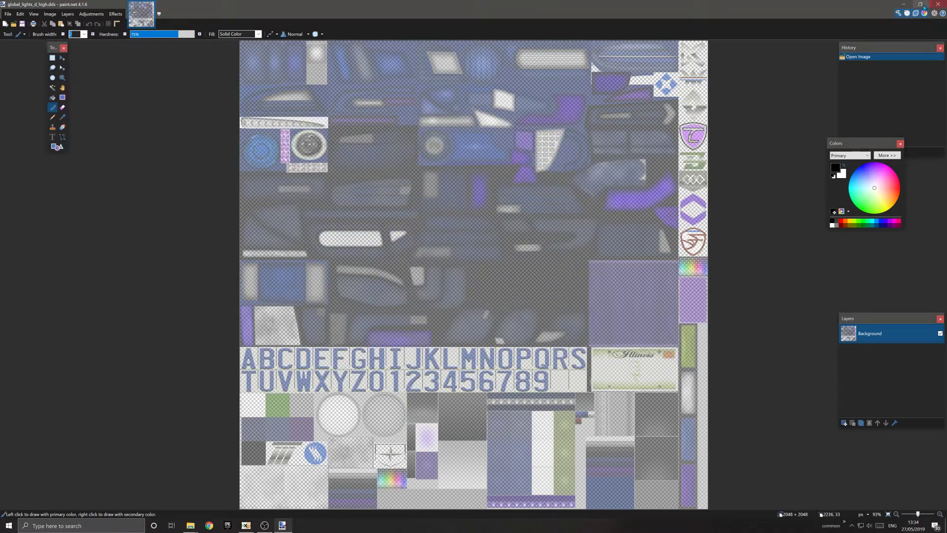
left_click(902, 5)
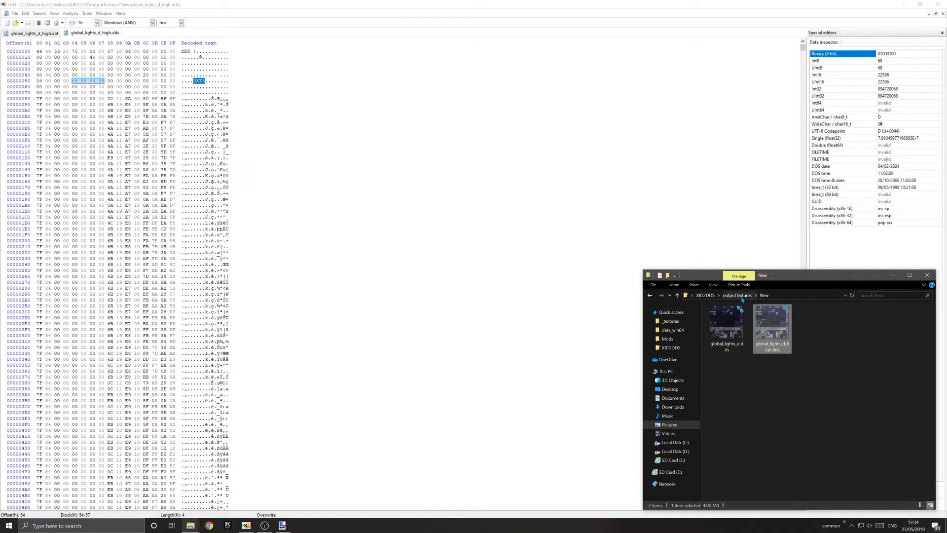
Copy the 0x00–0x2B header bytes from global_lights_d_high.xbt
left_click(246, 524)
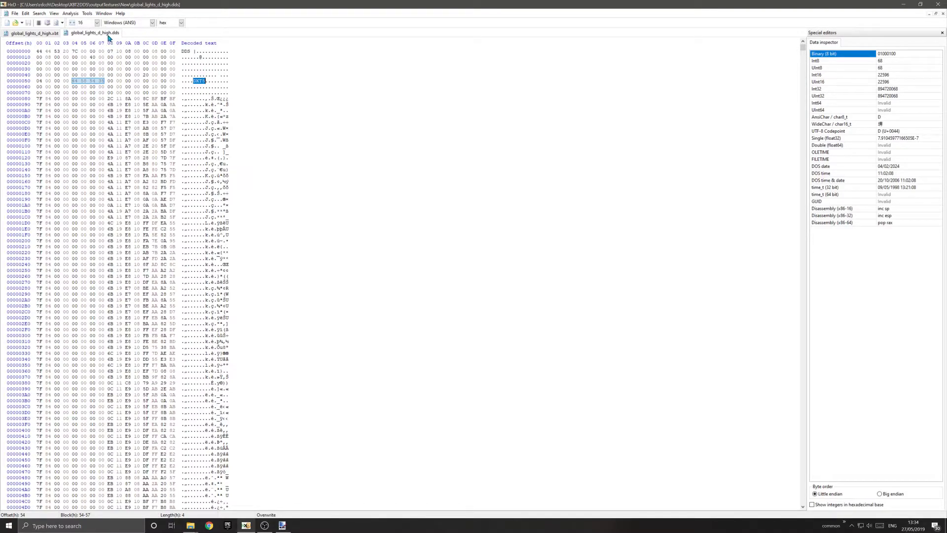
left_click(51, 34)
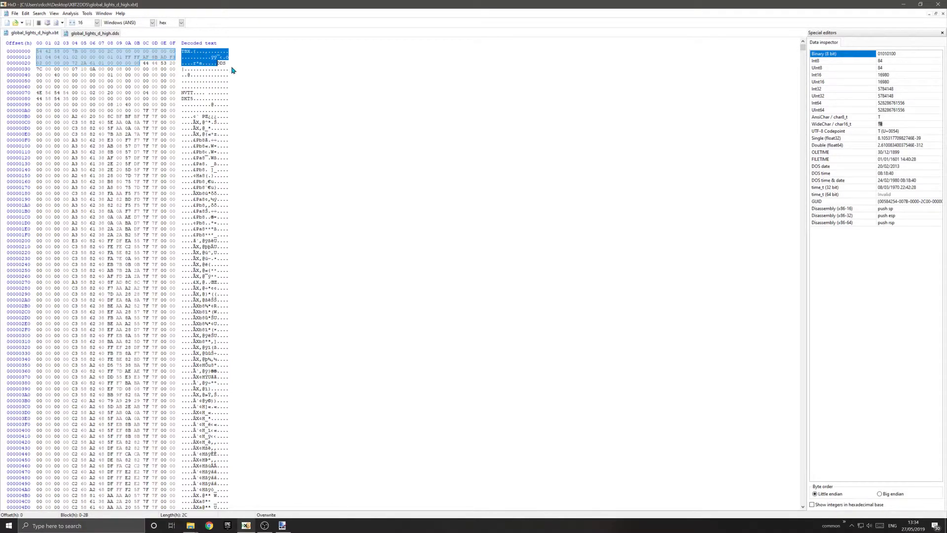
left_click_drag(186, 52, 217, 63)
right_click(205, 58)
left_click(219, 73)
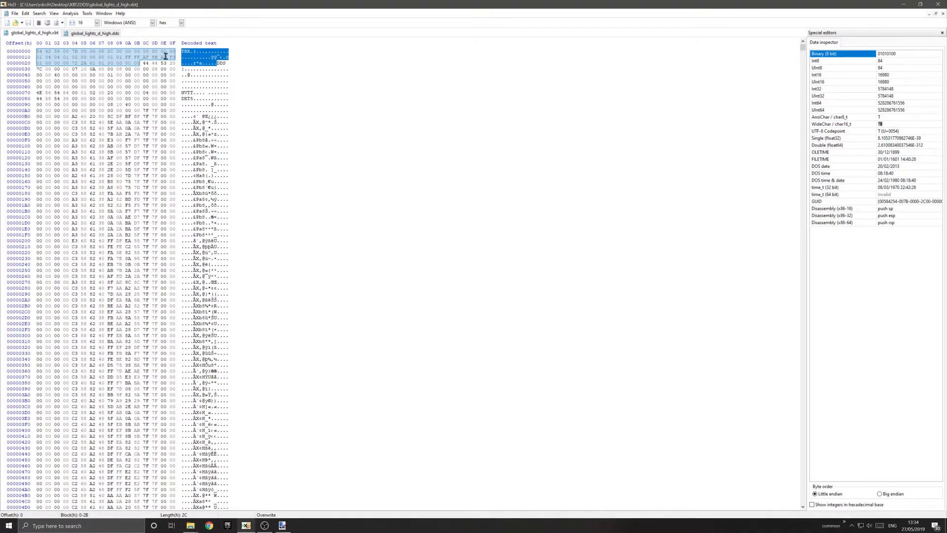
Paste-insert the copied header at offset 0 of global_lights_d_high.dds, accepting the size change
left_click(96, 34)
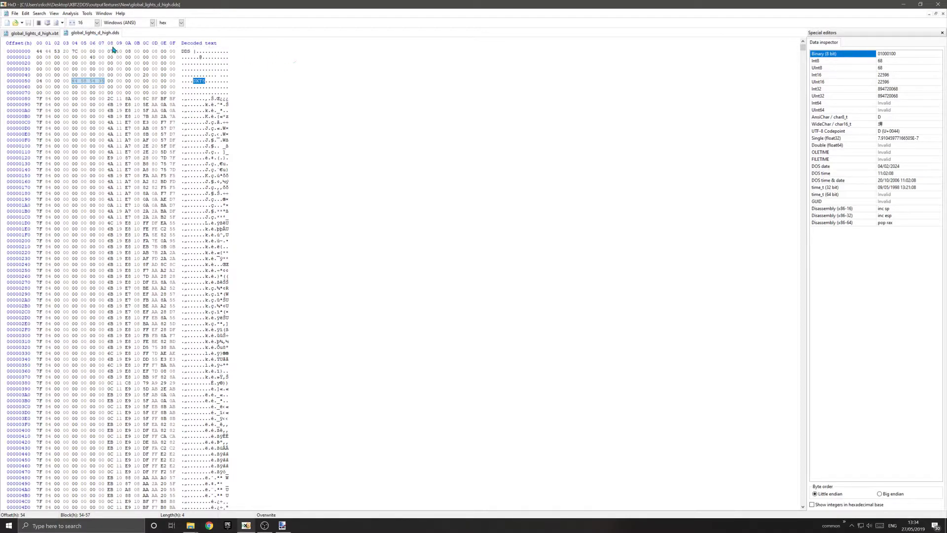
left_click(183, 52)
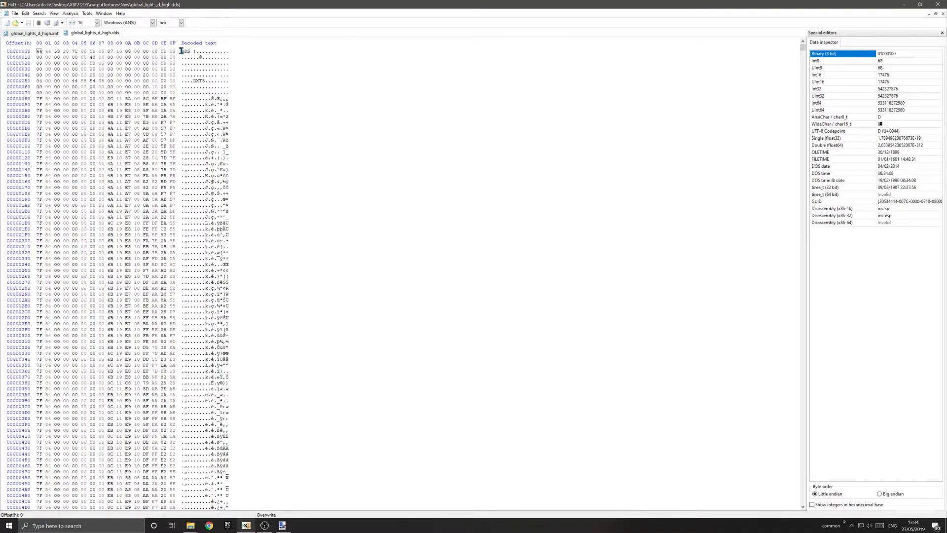
right_click(181, 50)
left_click(201, 79)
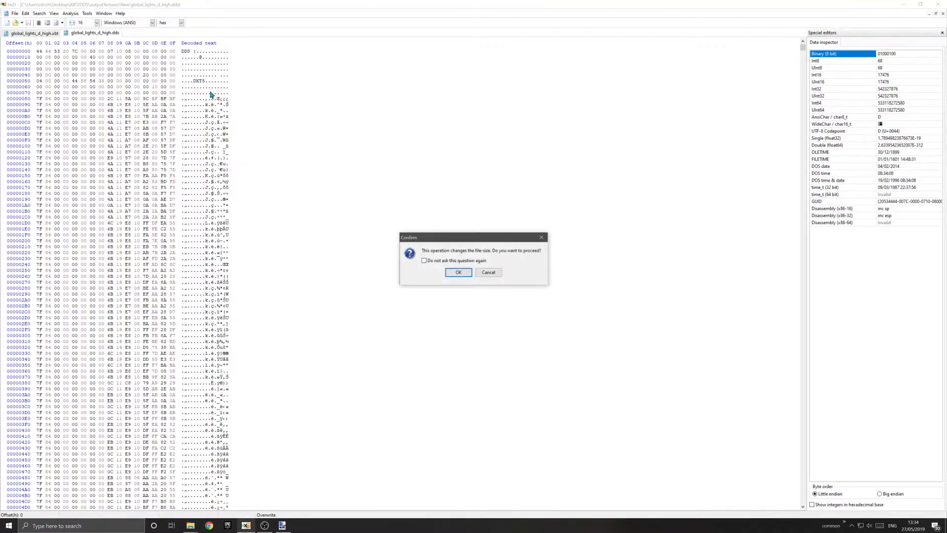
left_click(458, 273)
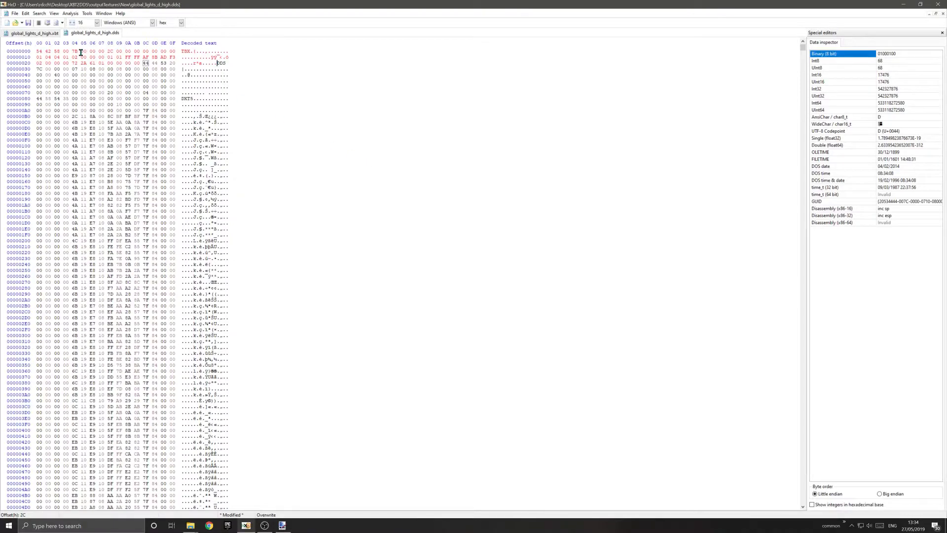
Compare the headers of the .xbt and edited .dds tabs, ending on the .dds
left_click(41, 34)
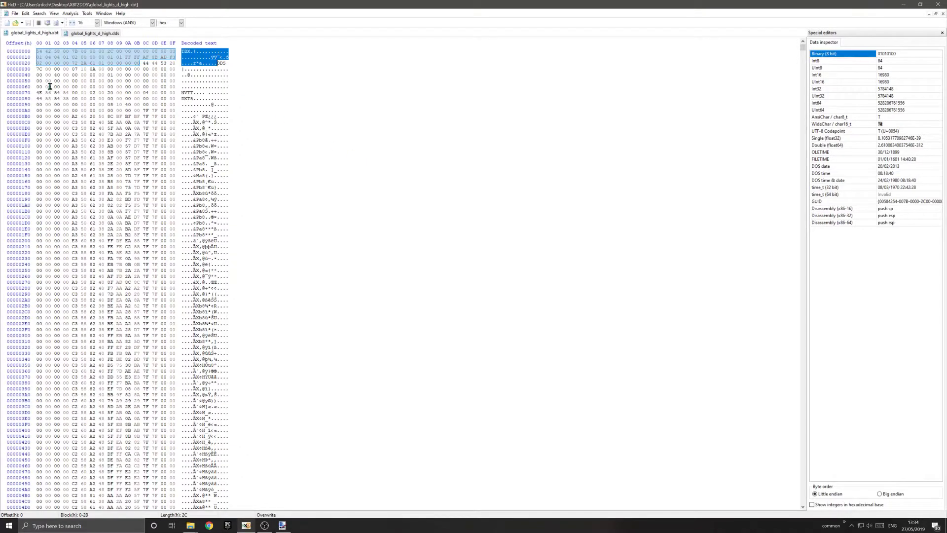
left_click(94, 33)
left_click(50, 34)
left_click(86, 35)
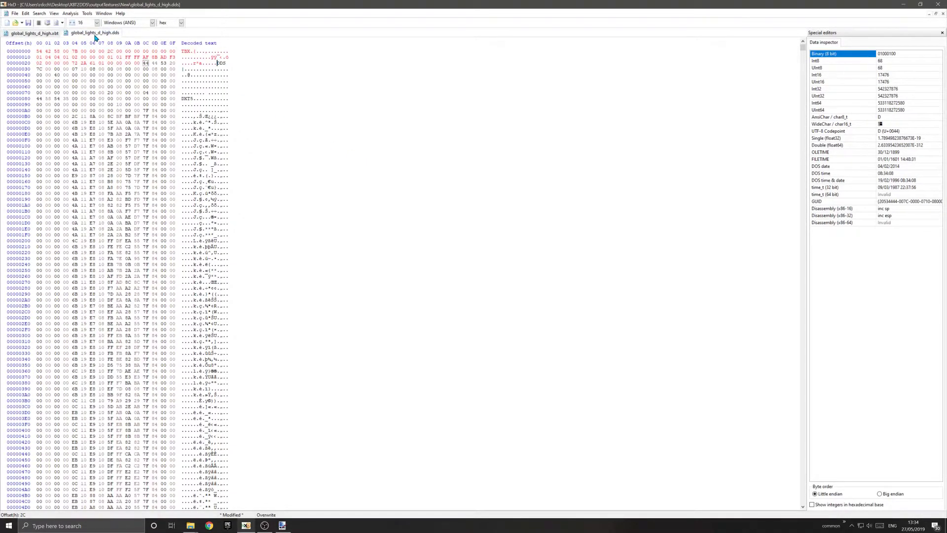
left_click(48, 34)
left_click(102, 35)
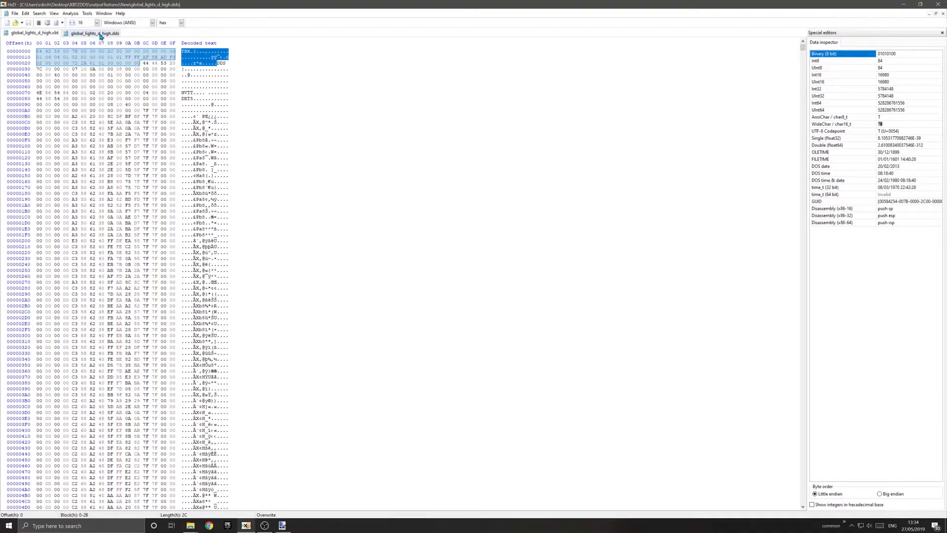
left_click(48, 34)
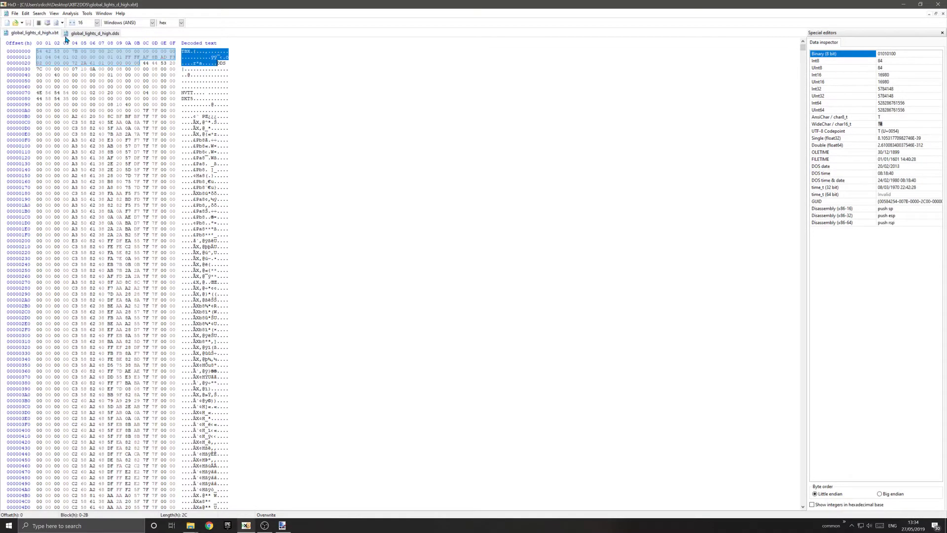
left_click(103, 35)
left_click(15, 13)
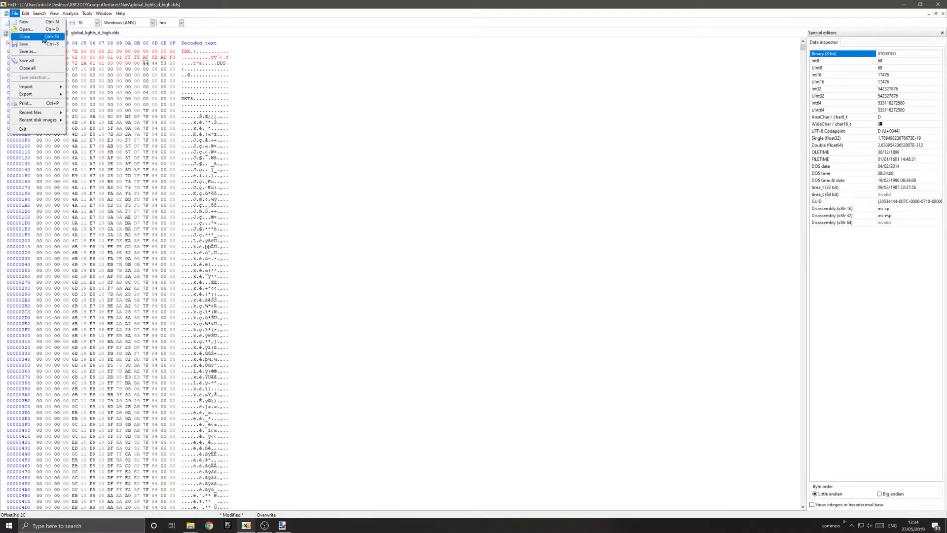
left_click(28, 51)
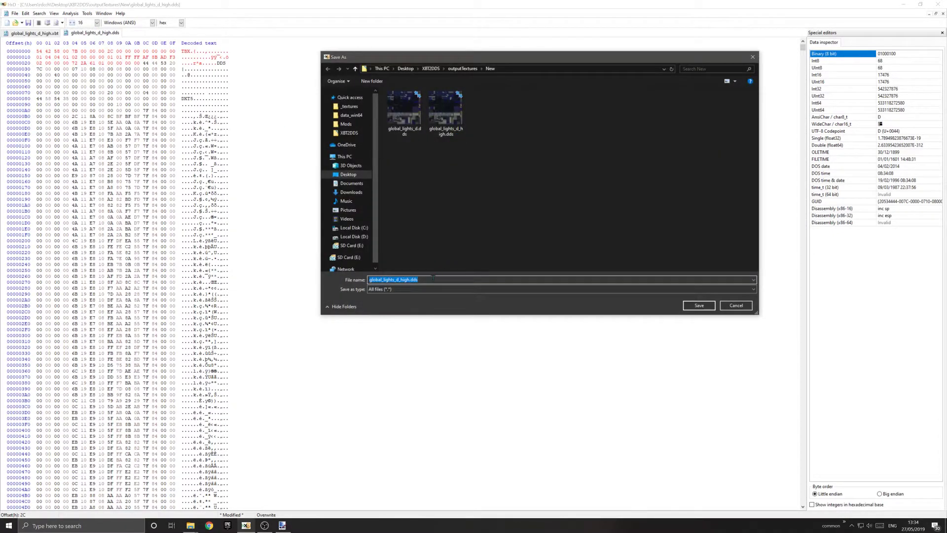
Save the headered texture as global_lights_d_high.xbt by changing the extension to xbt
left_click(433, 279)
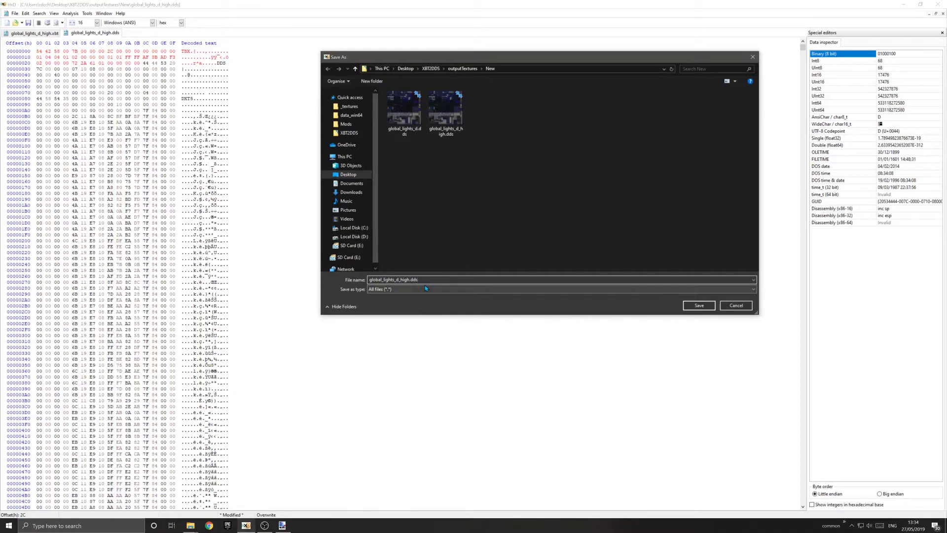
key("BackSpace")
key("BackSpace")
key("BackSpace")
type("xbt")
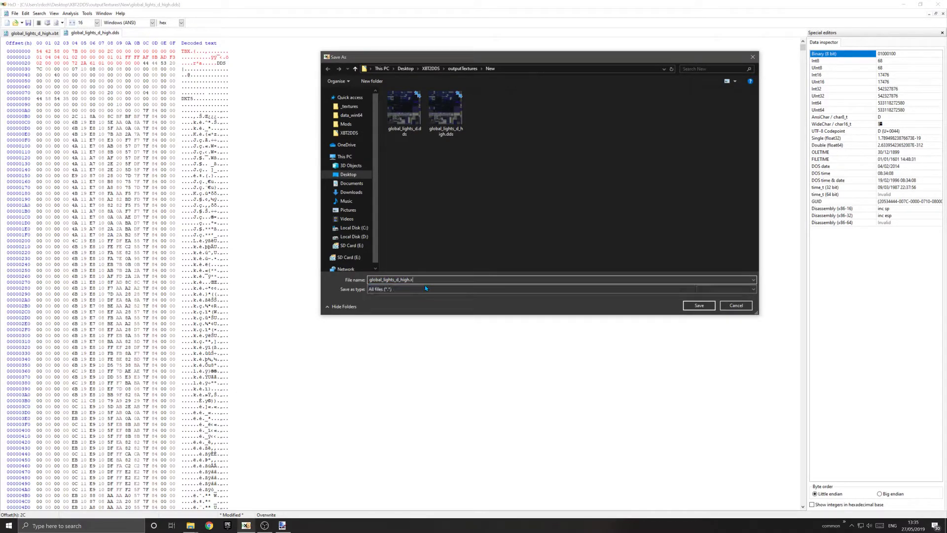
left_click(710, 307)
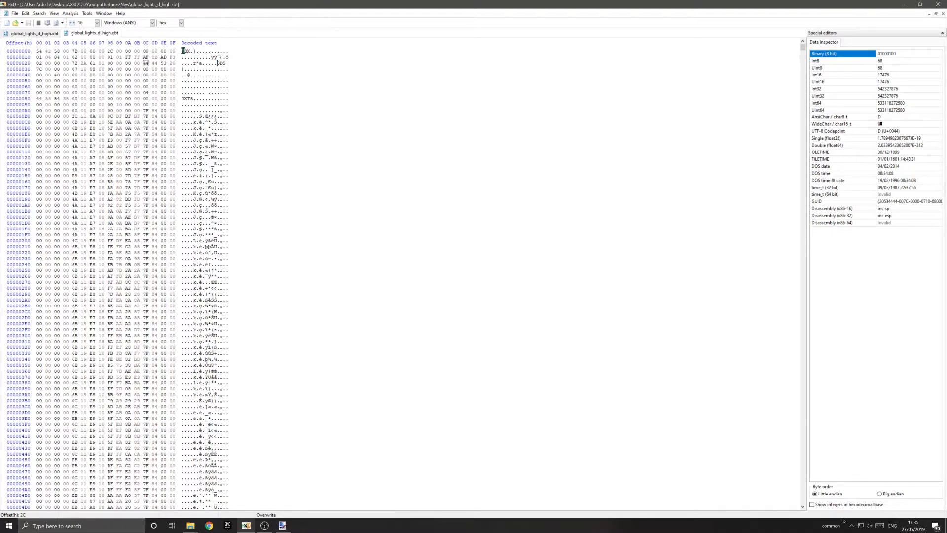
left_click_drag(182, 51, 217, 64)
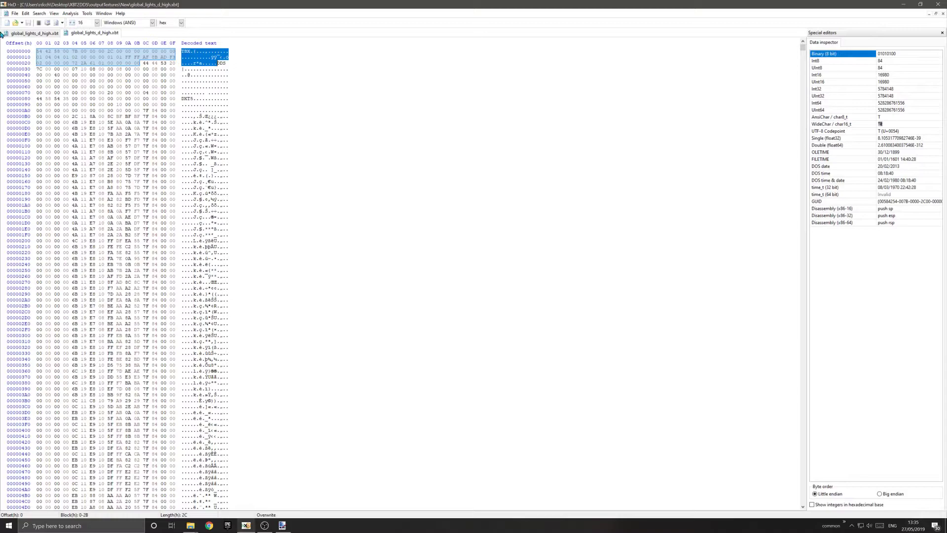
left_click(14, 14)
Open global_lights_d.dds from New and global_lights_d.xbt from XBT2DDS in HxD
left_click(24, 29)
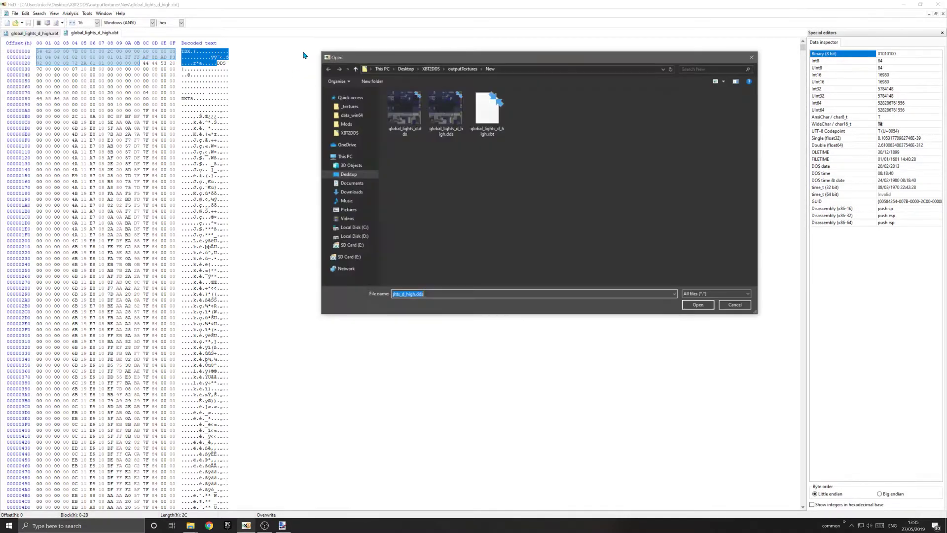
double_click(394, 116)
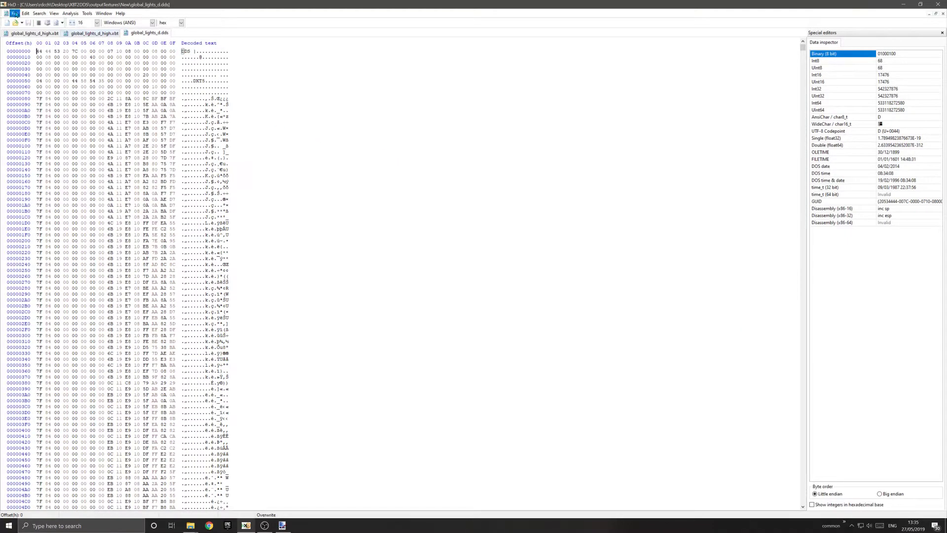
left_click(15, 13)
left_click(25, 29)
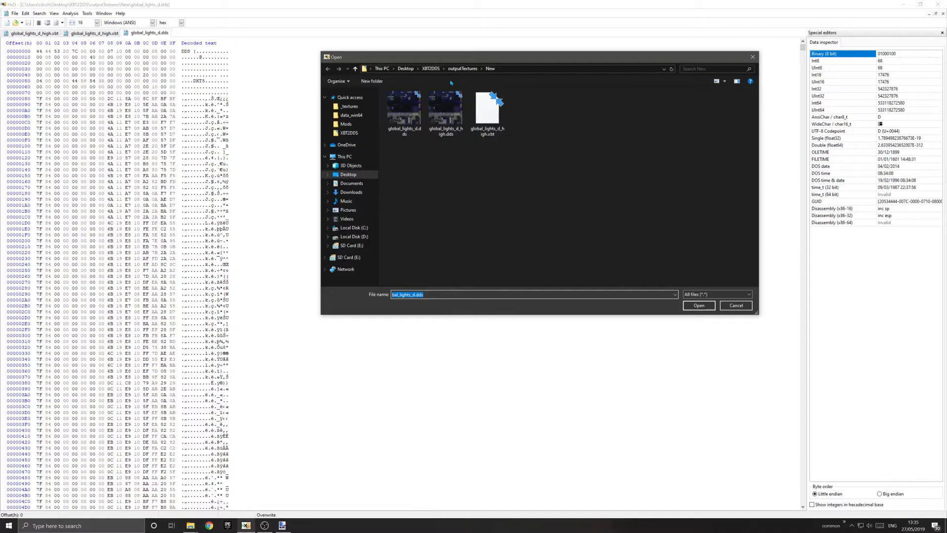
left_click(430, 69)
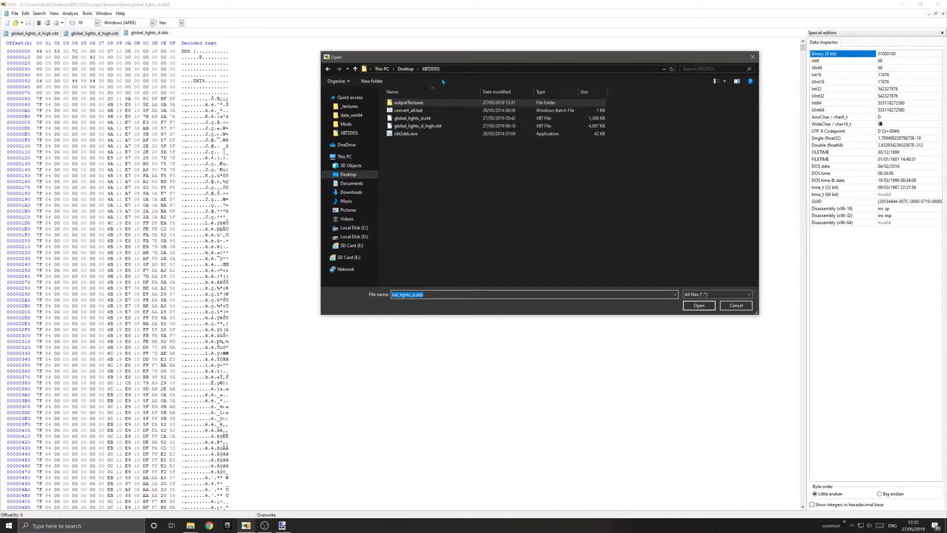
left_click(410, 119)
left_click(689, 306)
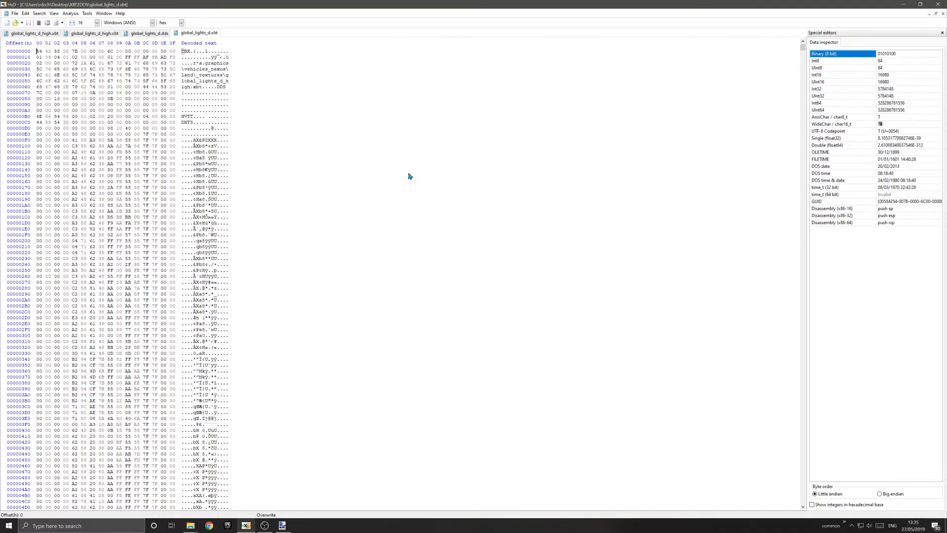
Copy the first 0x6C header bytes of global_lights_d.xbt and return to the .dds tab
left_click_drag(181, 52, 217, 88)
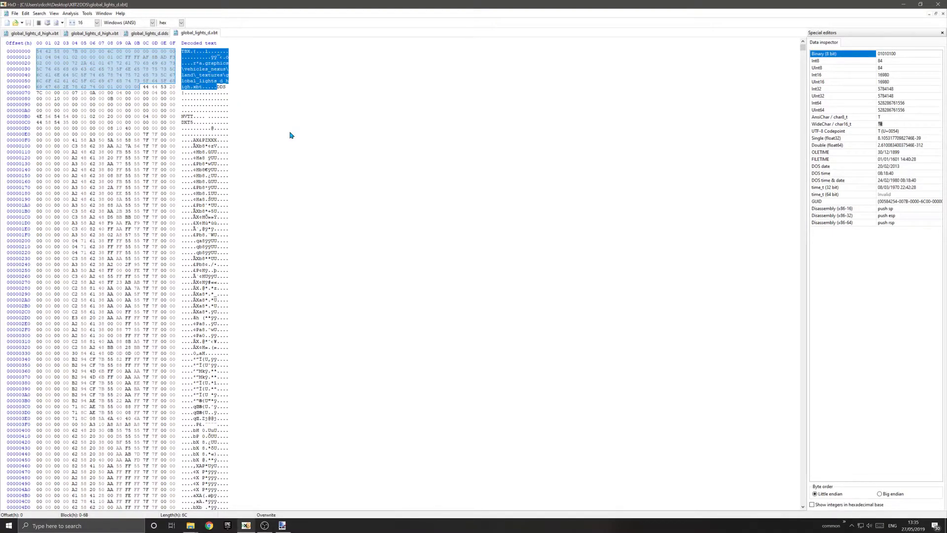
right_click(200, 61)
left_click(222, 75)
left_click(152, 35)
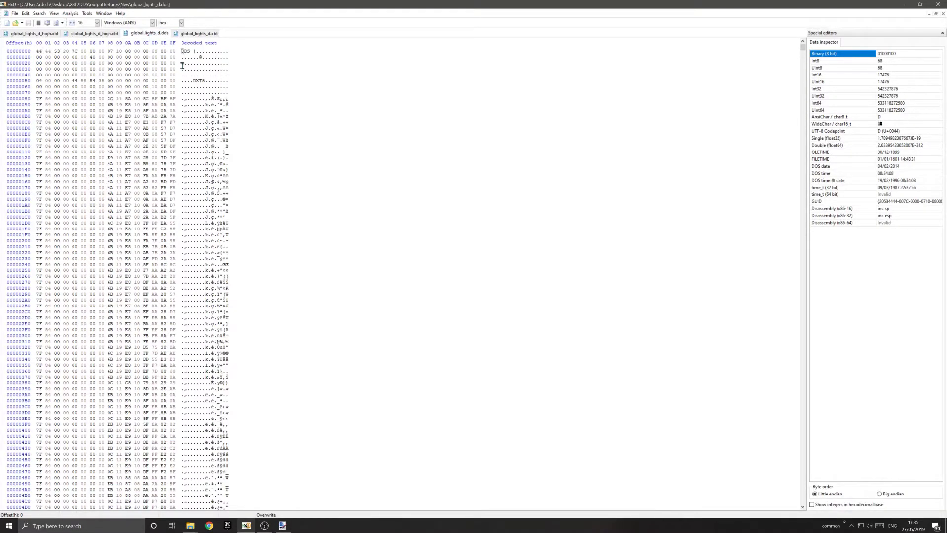
Paste-insert the copied header at offset 0 of global_lights_d.dds, accepting the size change
right_click(183, 49)
left_click(200, 80)
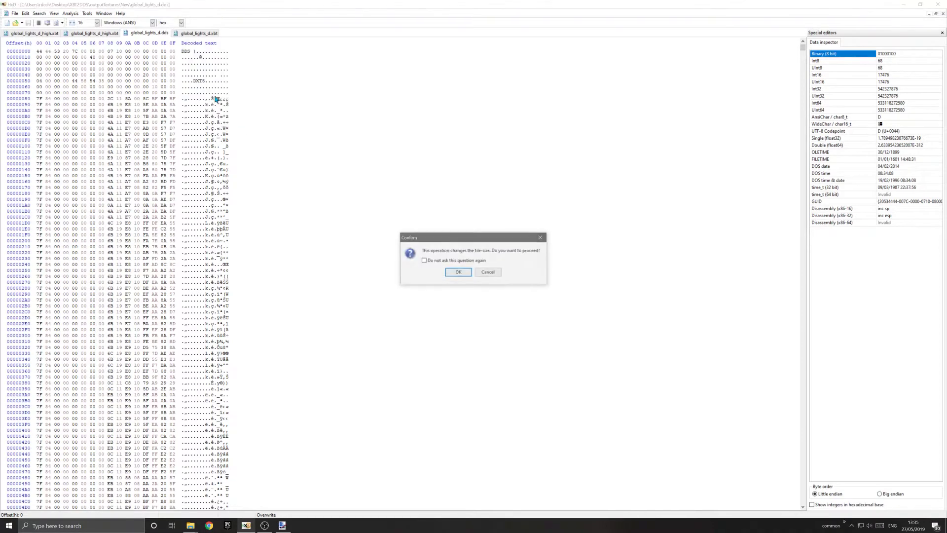
left_click(450, 273)
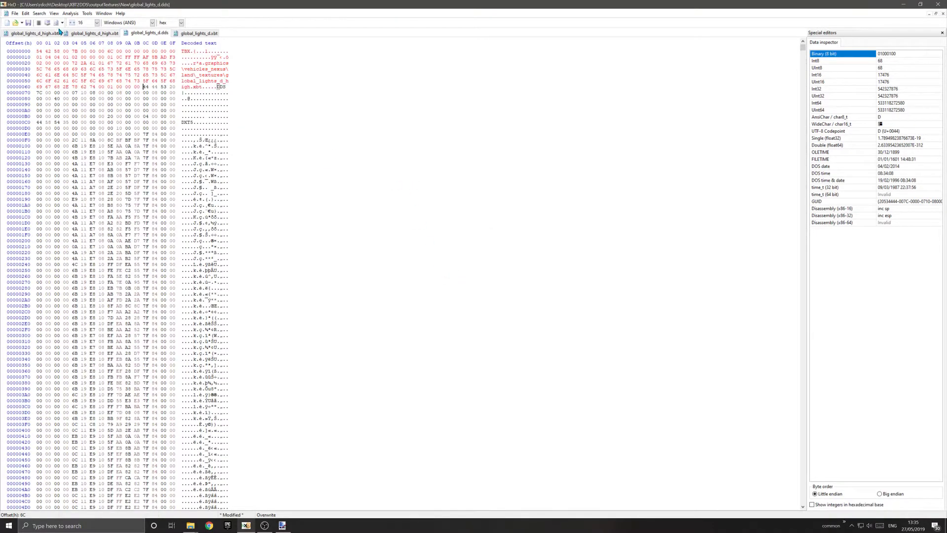
Save the file as global_lights_d.xbt and bring up the New folder in Explorer
left_click(15, 13)
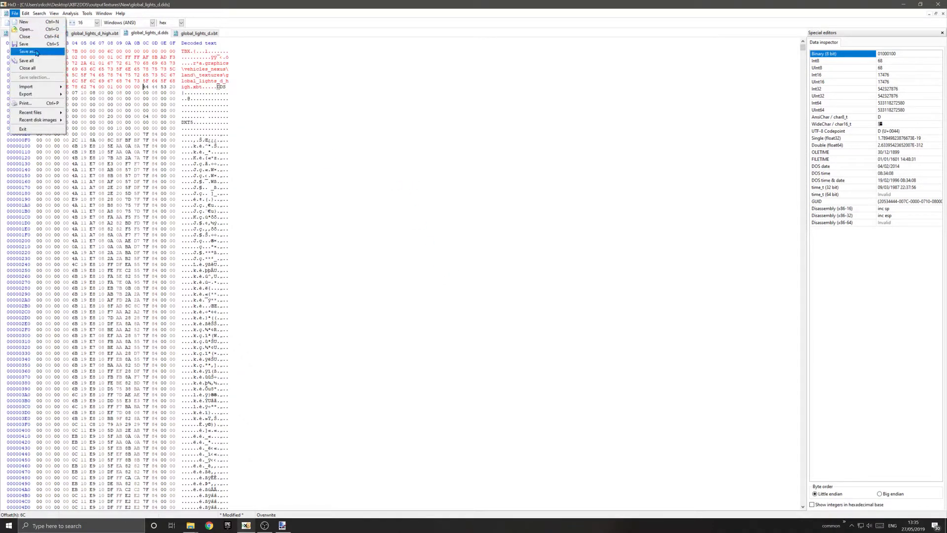
left_click(36, 52)
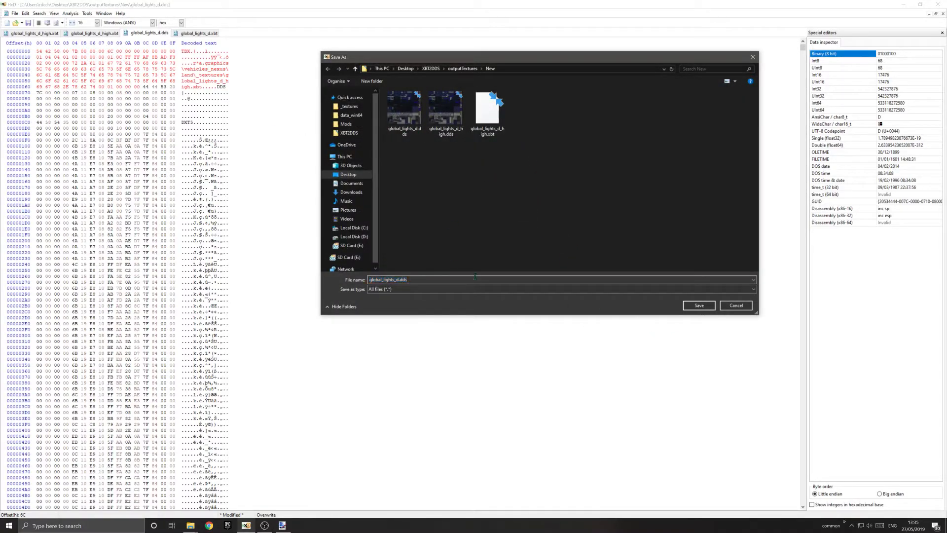
key("BackSpace")
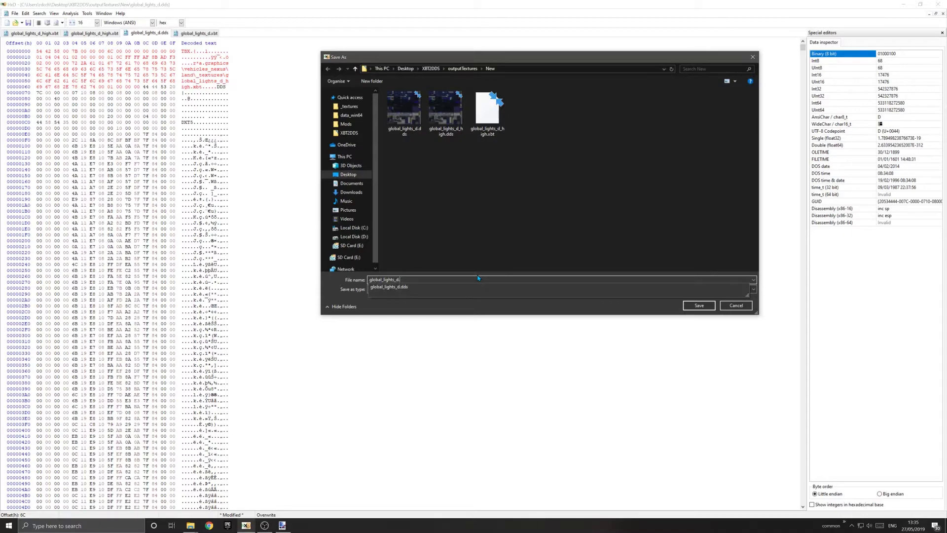
type("xbt")
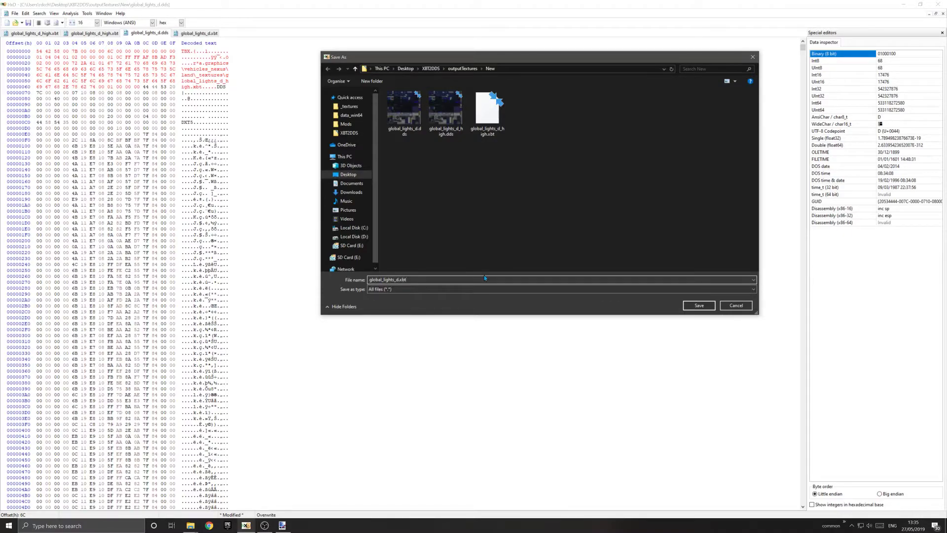
left_click(698, 305)
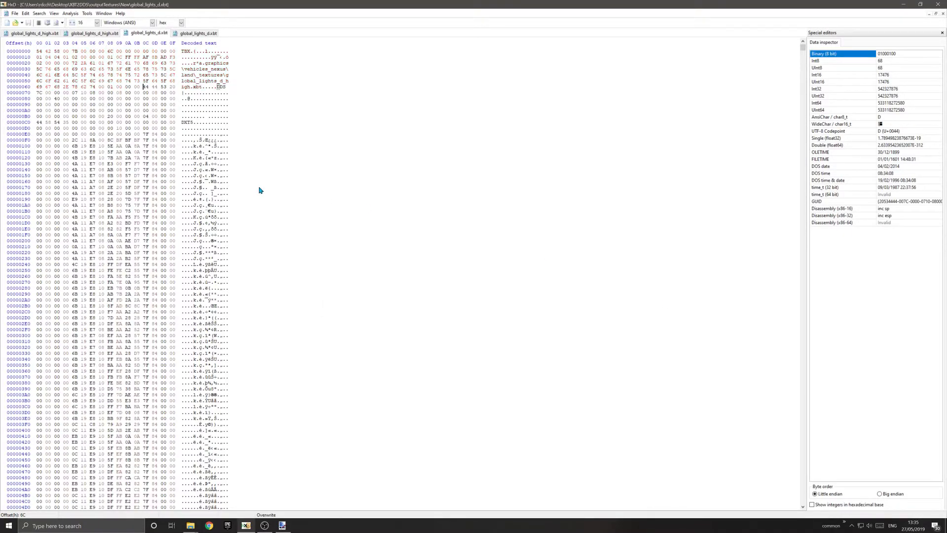
mouse_move(190, 525)
left_click(235, 499)
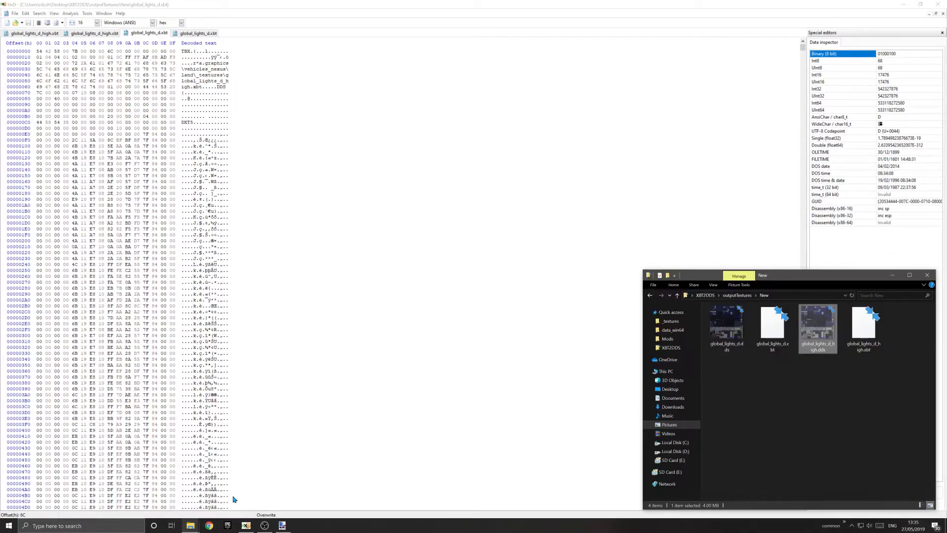
Select both global_lights .xbt textures, then bring the YouTube folder forward and enter patch_unpack
left_click(772, 326)
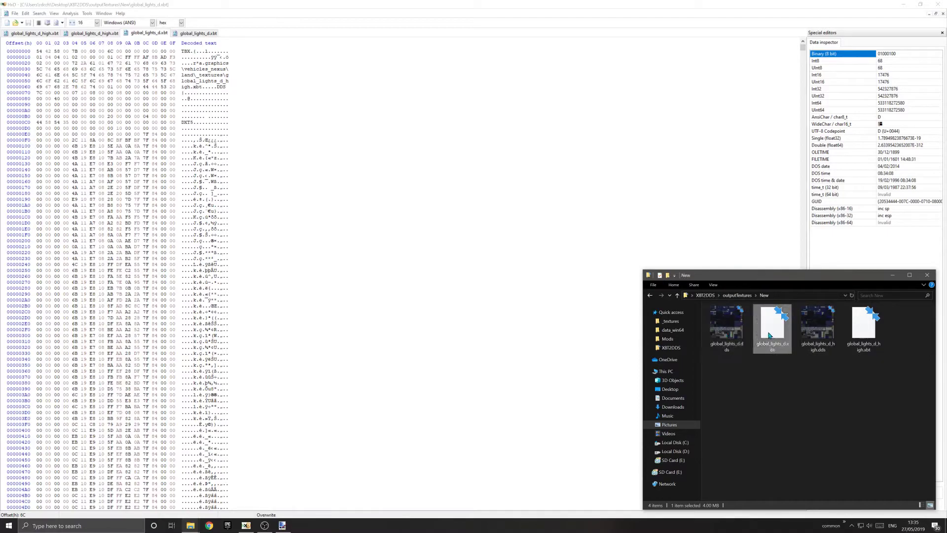
left_click(873, 336, "ctrl")
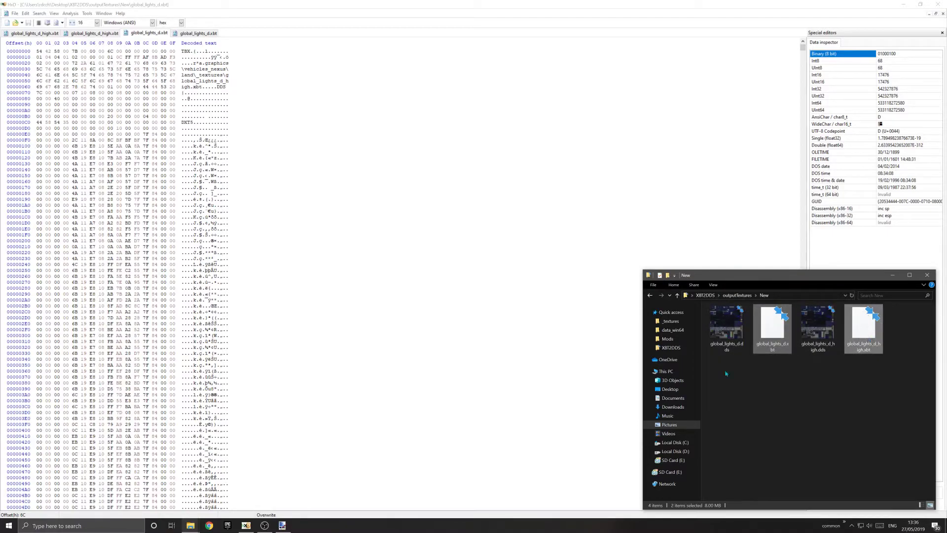
left_click(191, 525)
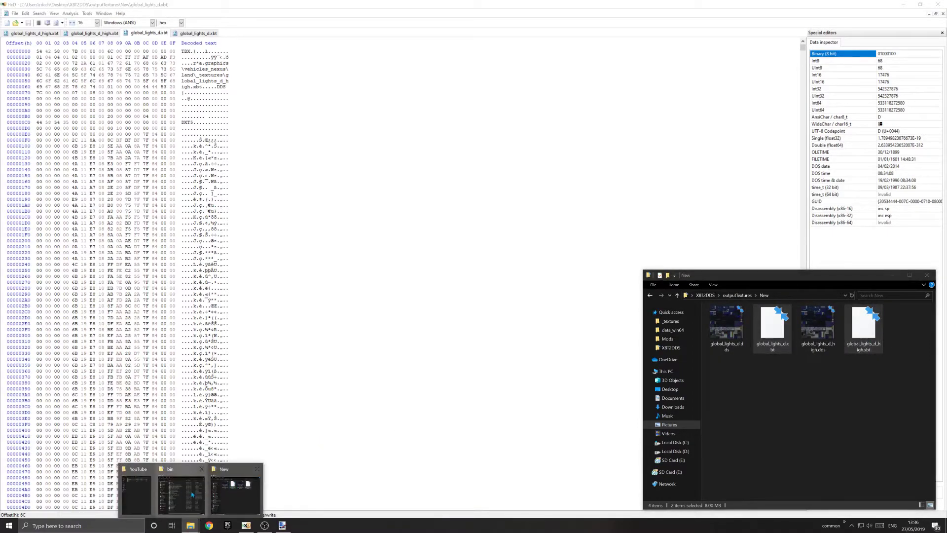
mouse_move(187, 495)
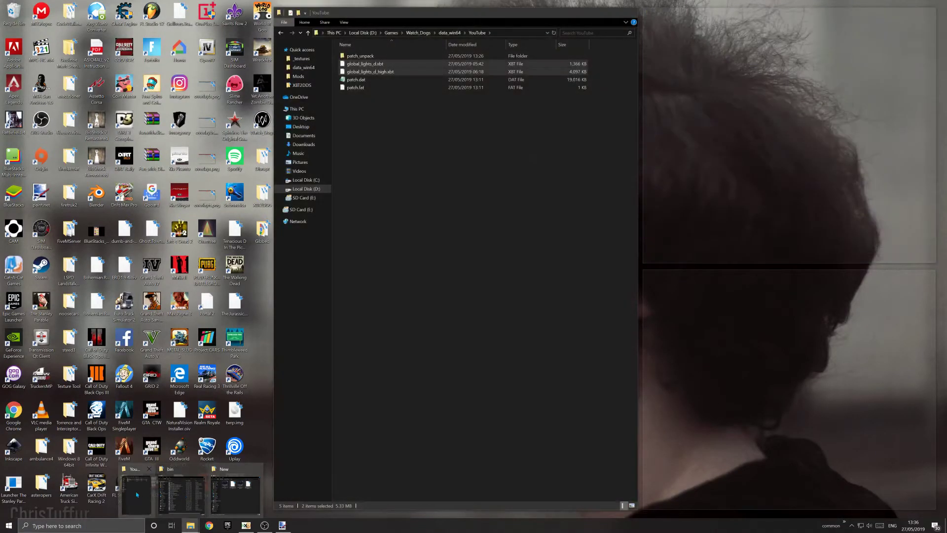
left_click(137, 491)
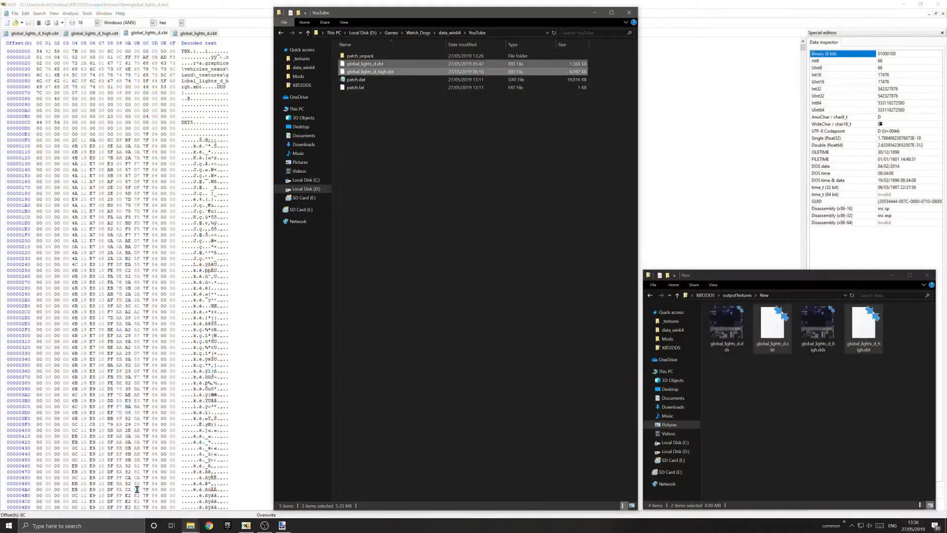
left_click(376, 72)
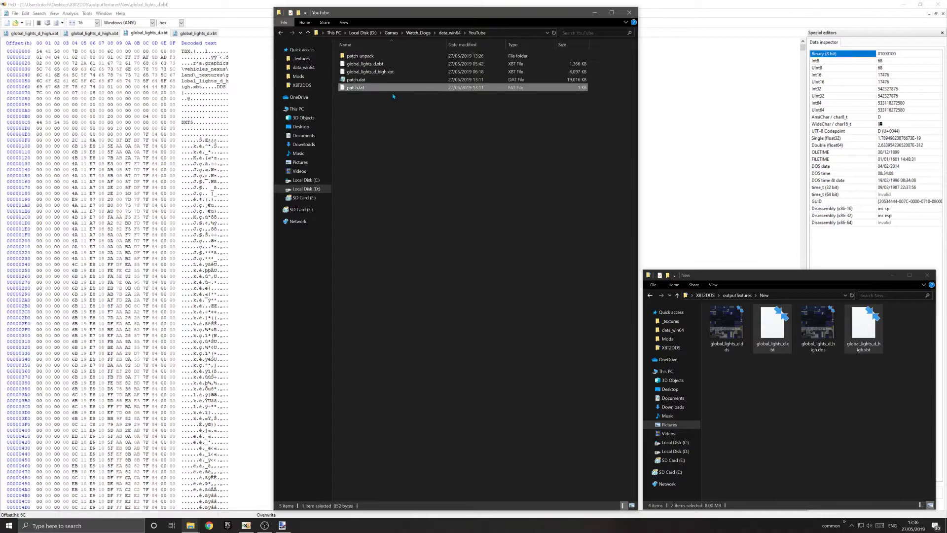
double_click(377, 56)
Copy global_lights_d.xbt and global_lights_d_high.xbt into patch_unpack\graphics\vehicles_nexus\land\_textures
double_click(365, 71)
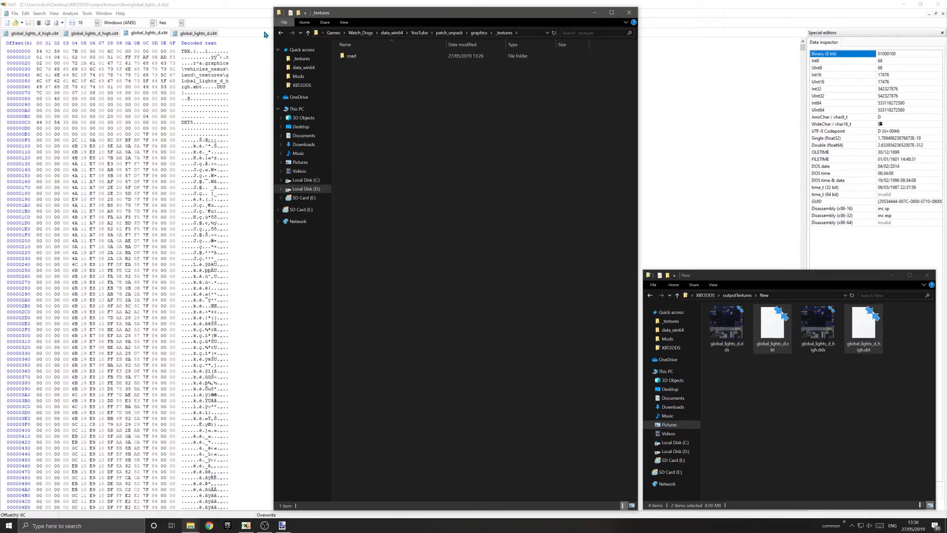
double_click(358, 64)
double_click(362, 62)
double_click(362, 62)
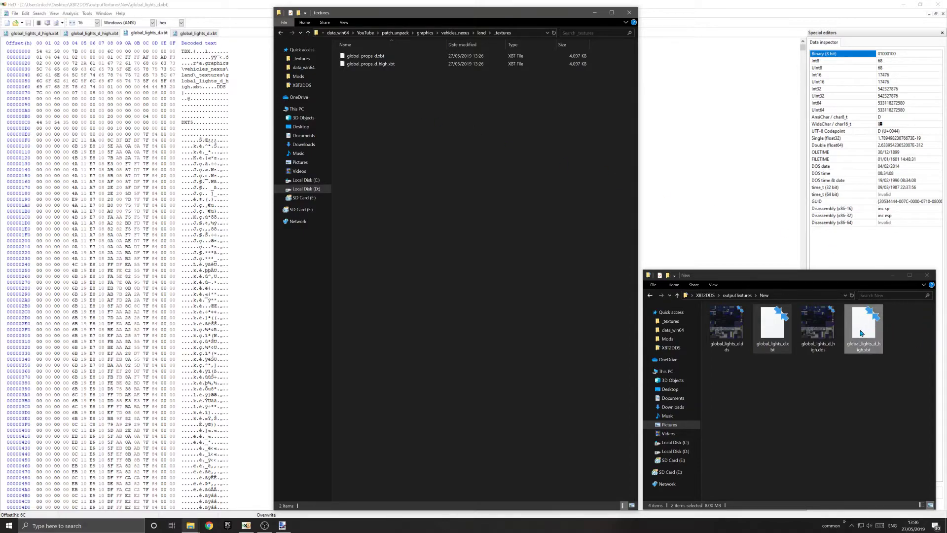
left_click_drag(862, 328, 419, 217)
left_click(433, 173)
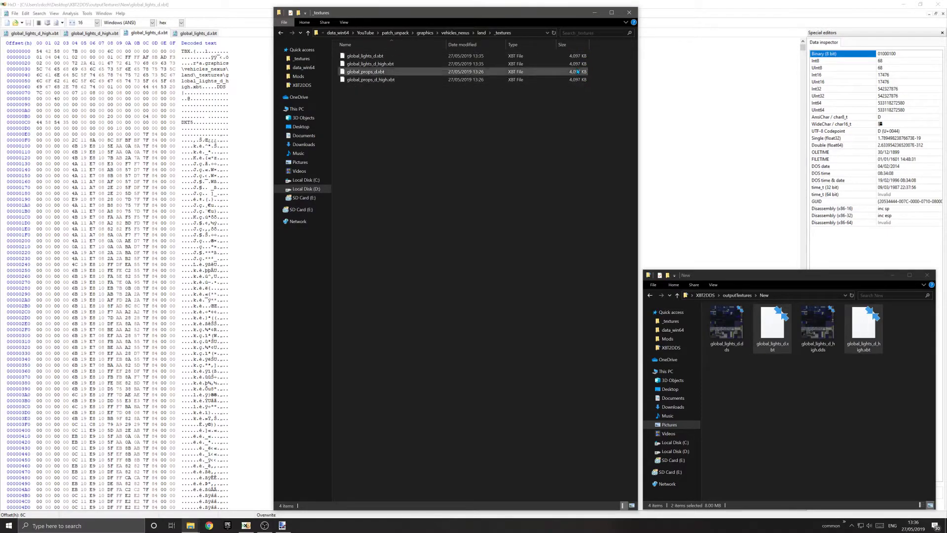
left_click(362, 56)
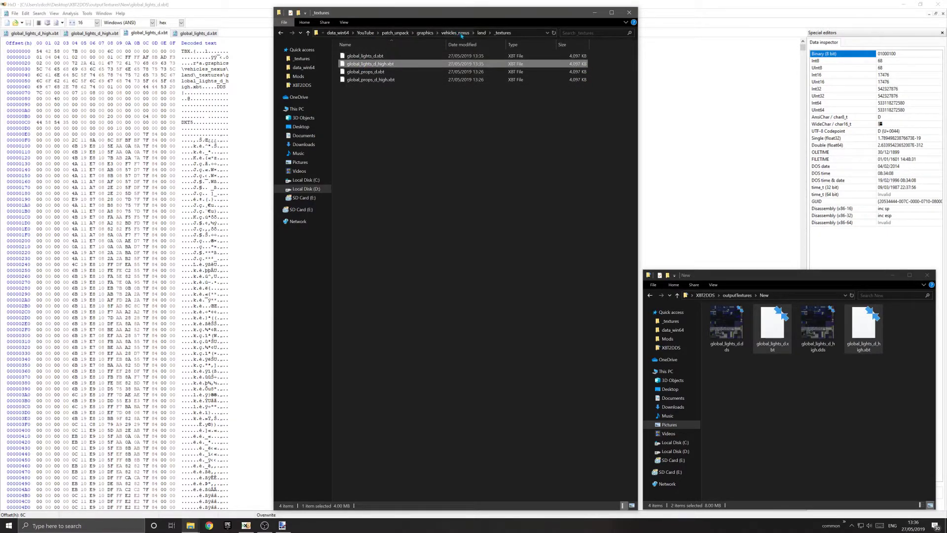
left_click(414, 64)
Back in the YouTube folder, delete the old patch.dat and patch.fat
left_click(364, 33)
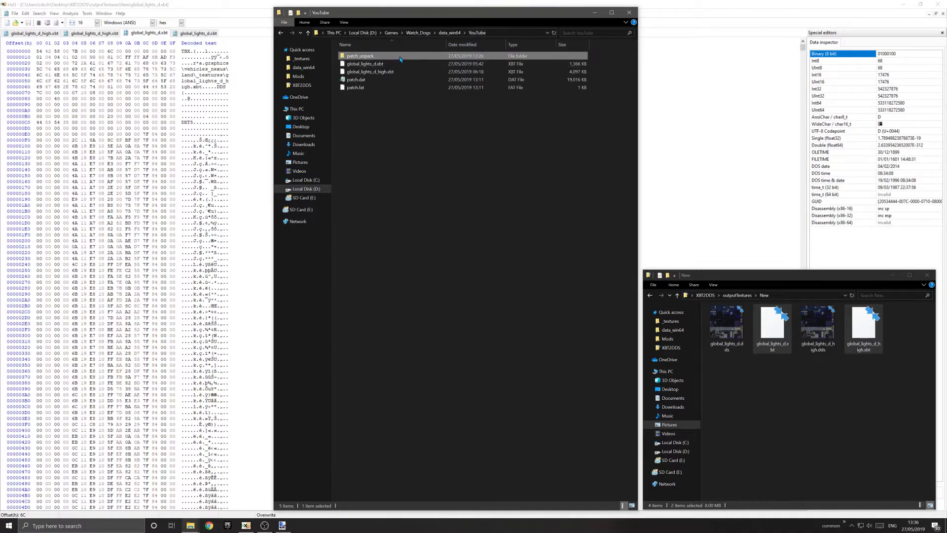
right_click(370, 57)
left_click(349, 79)
left_click(352, 87, "shift")
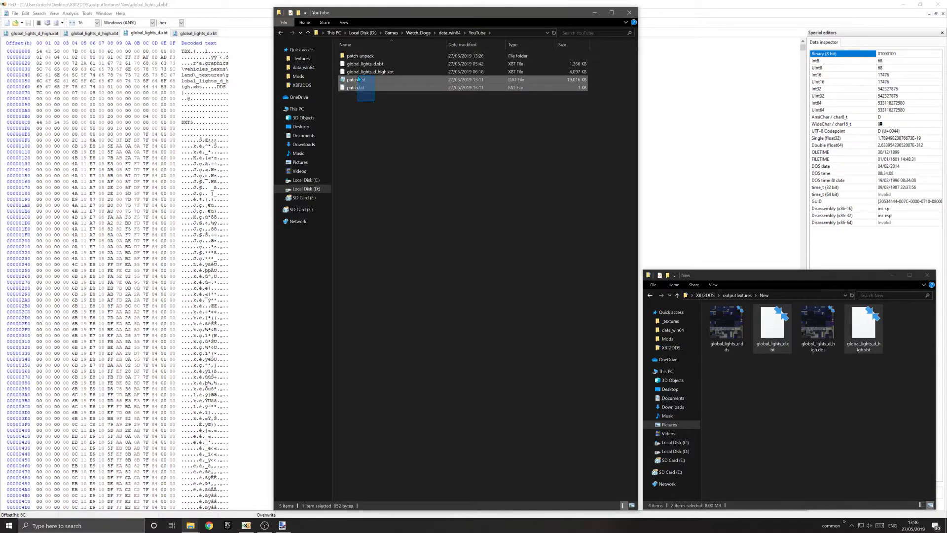
right_click(357, 80)
left_click(375, 174)
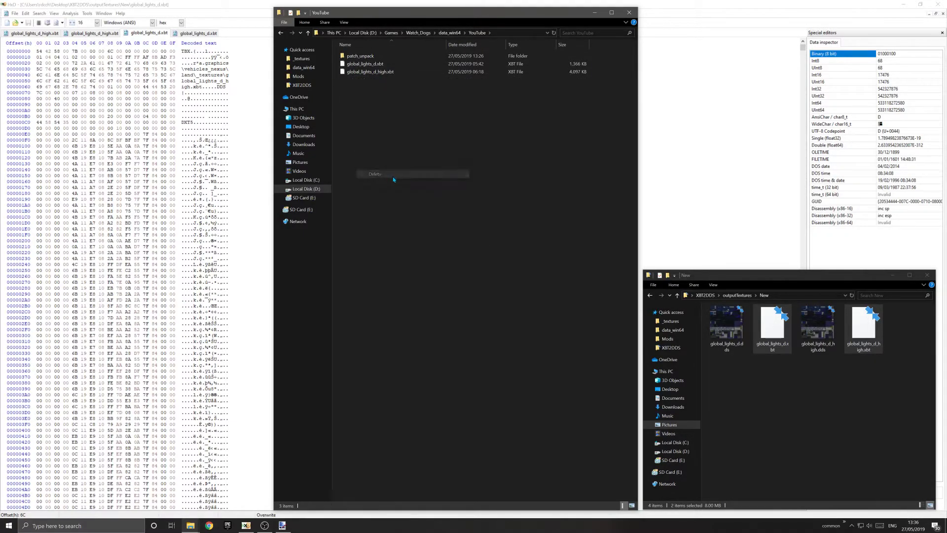
Rename the patch_unpack folder to patch and minimise HxD
left_click(368, 63)
right_click(368, 61)
left_click(368, 56)
right_click(368, 56)
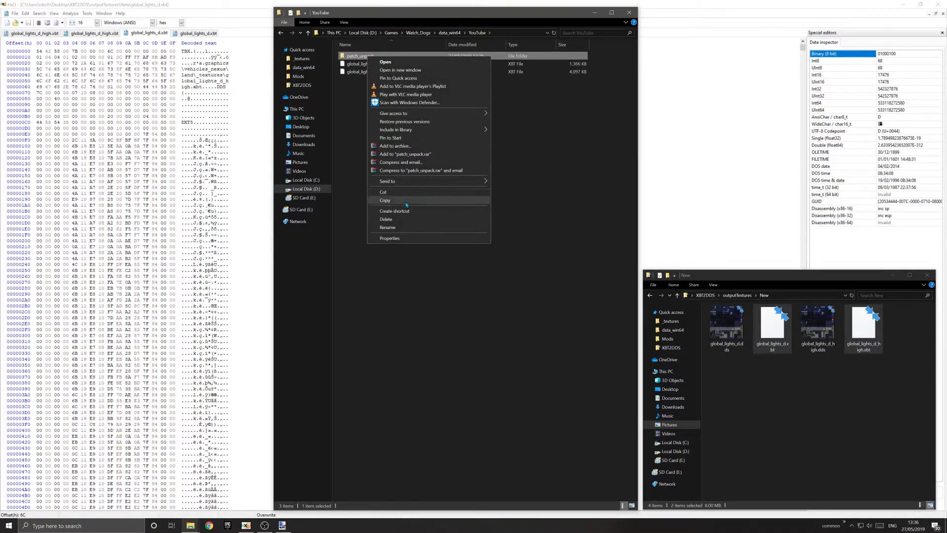
left_click(401, 225)
key("End")
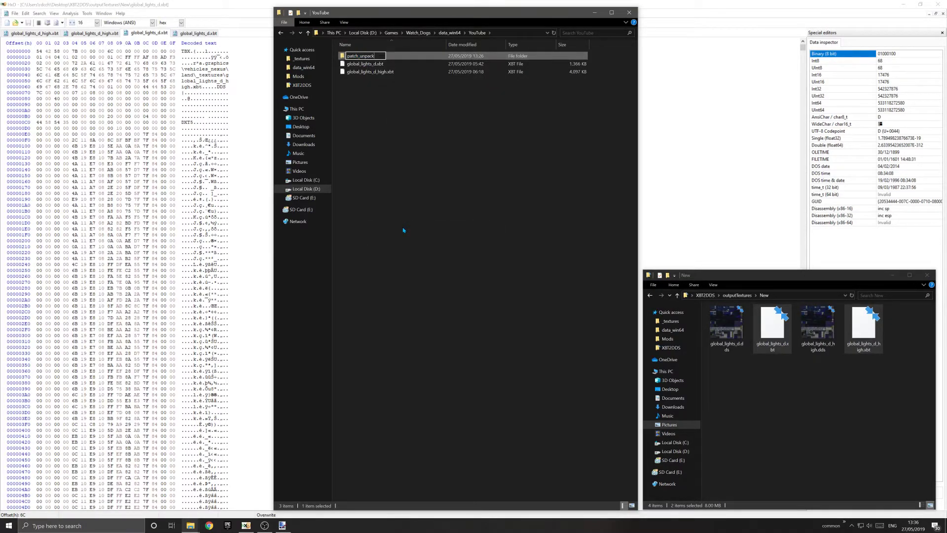
key("BackSpace")
key("BackSpace")
key("BackSpace")
key("BackSpace")
key("BackSpace")
key("BackSpace")
key("BackSpace")
key("Return")
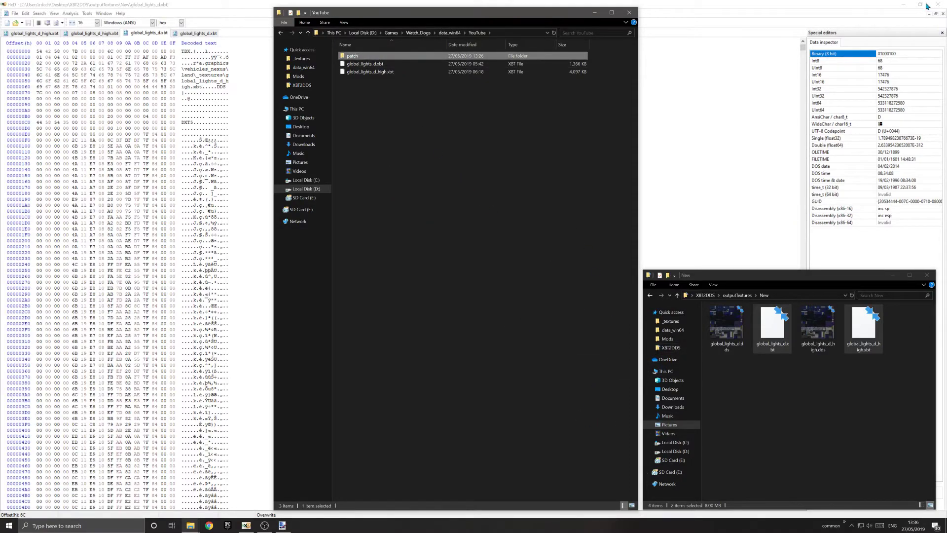
left_click(903, 5)
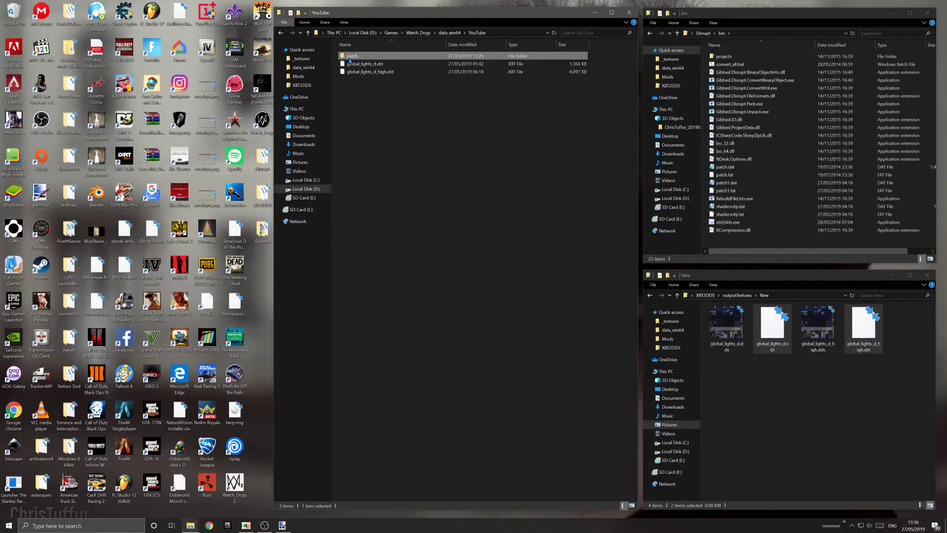
Repack the patch folder with Gibbed.Disrupt.Pack.exe into new patch.dat (19,016 KB) and patch.fat, and select both
left_click_drag(350, 59, 762, 105)
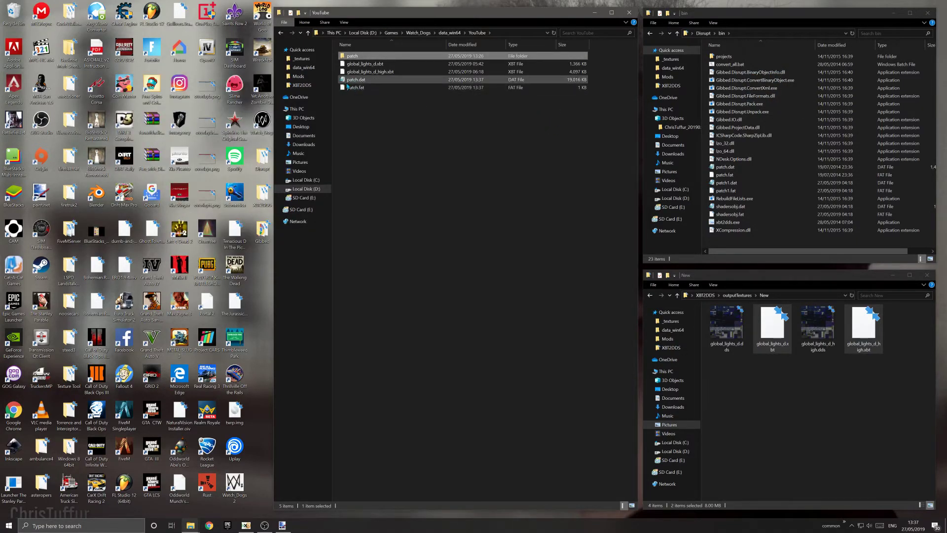
left_click(375, 88)
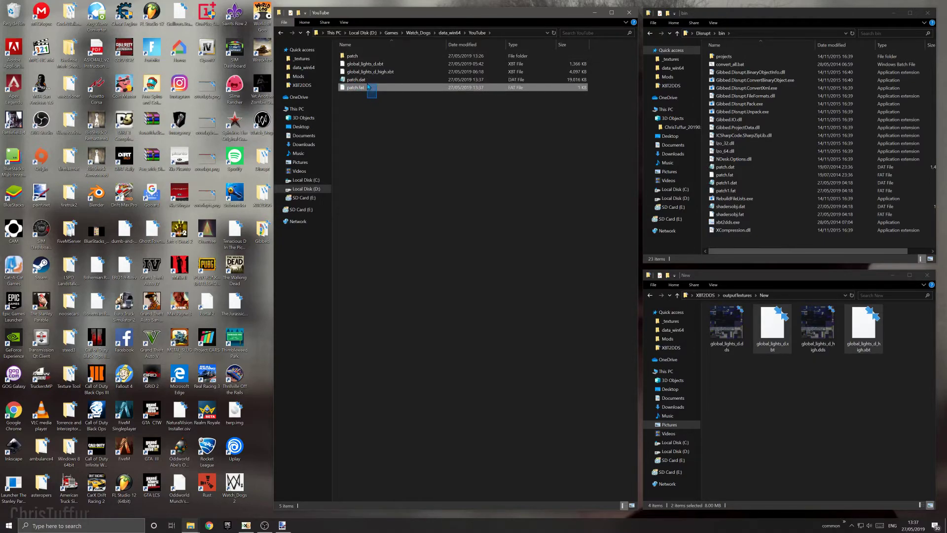
left_click(368, 80, "shift")
right_click(369, 80)
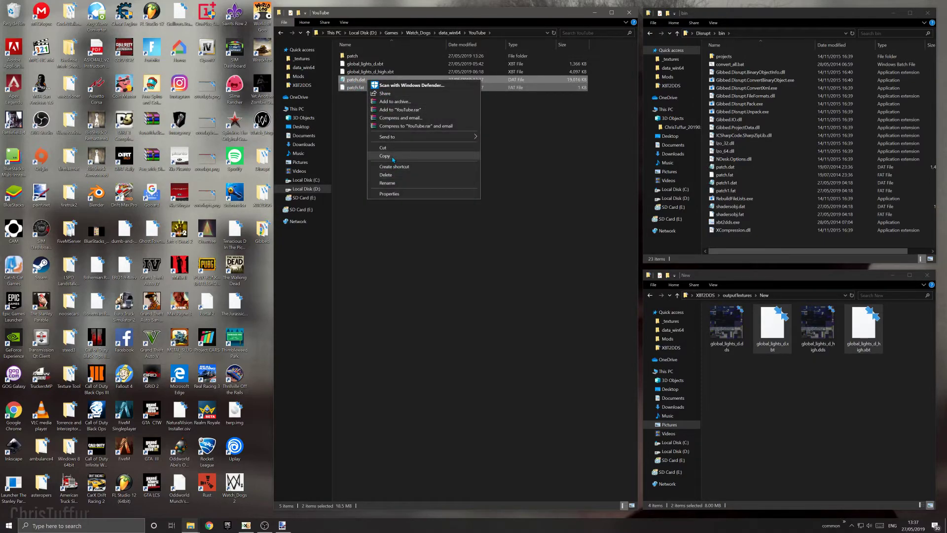
Paste the new patch.dat and patch.fat into Watch_Dogs\data_win64 alongside the game archives
left_click(394, 157)
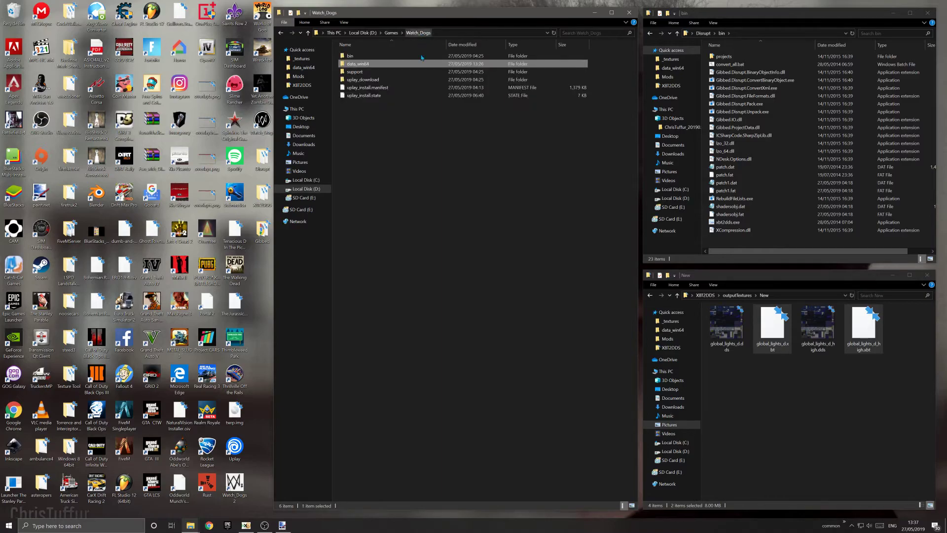
key("alt+Up")
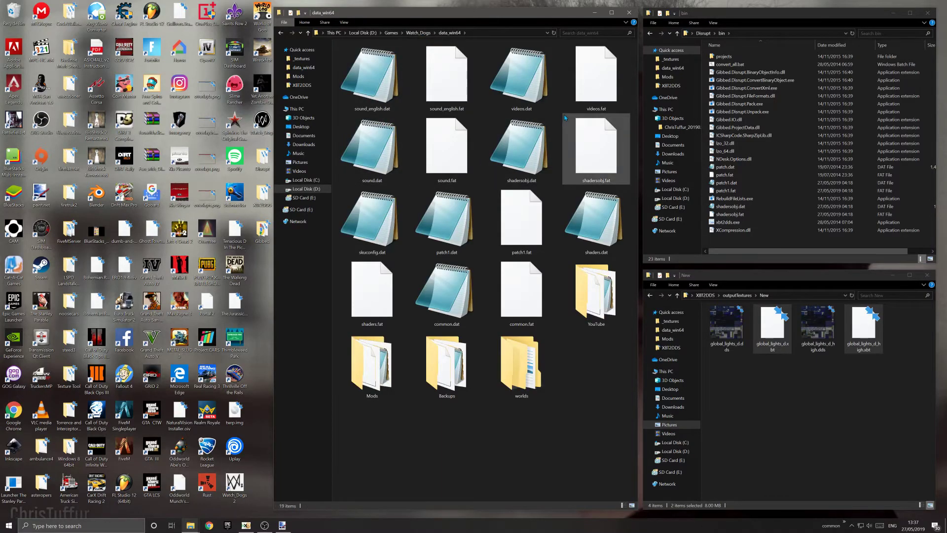
right_click(505, 438)
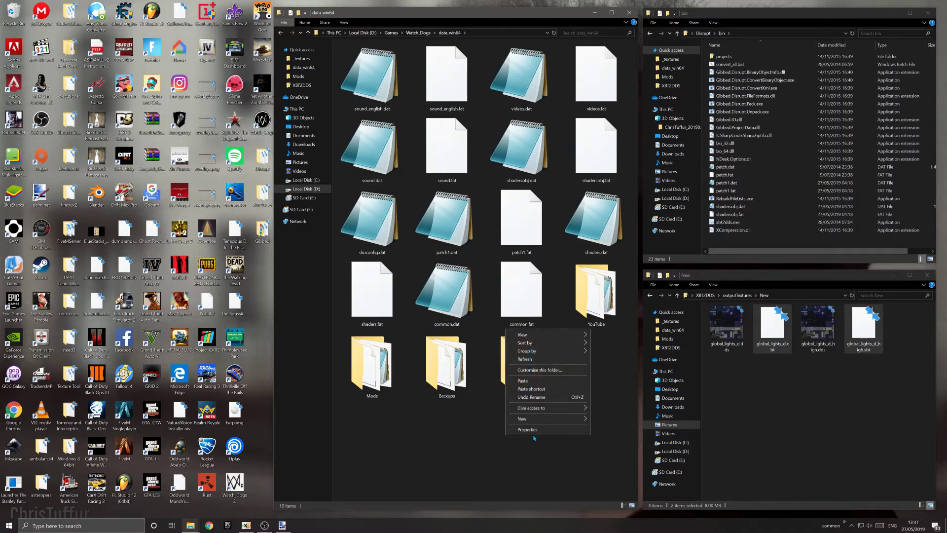
left_click(523, 380)
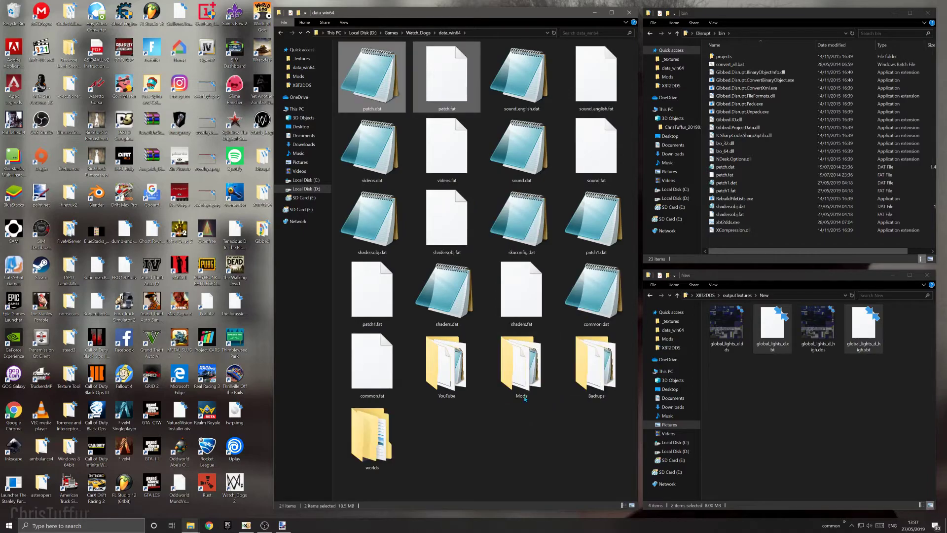
left_click(371, 69)
left_click(448, 96)
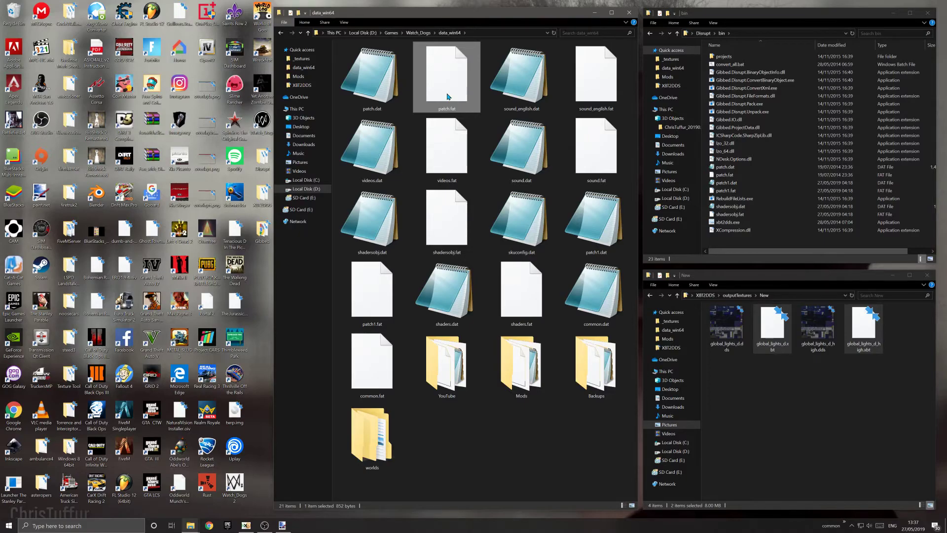
left_click(353, 93)
mouse_move(333, 81)
left_mouse_down()
mouse_move(374, 82)
mouse_move(350, 80)
left_mouse_up()
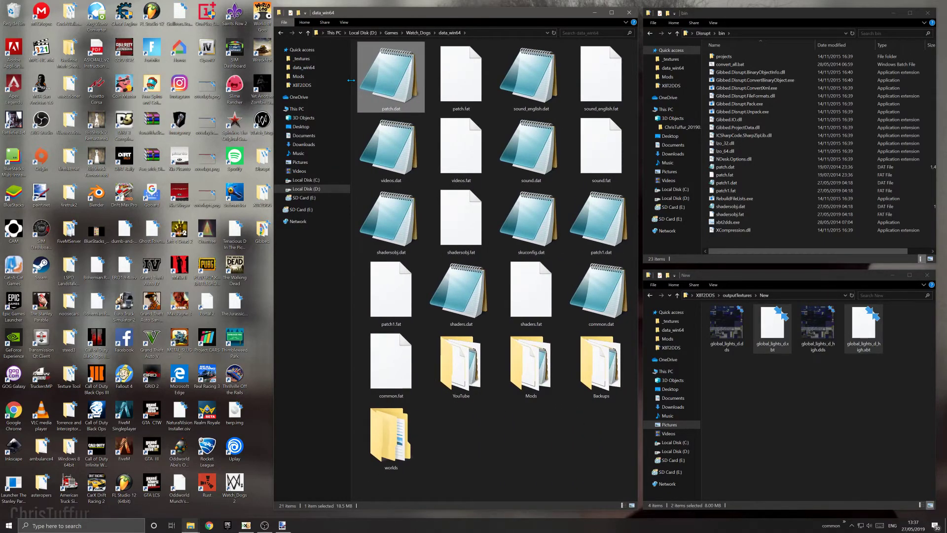